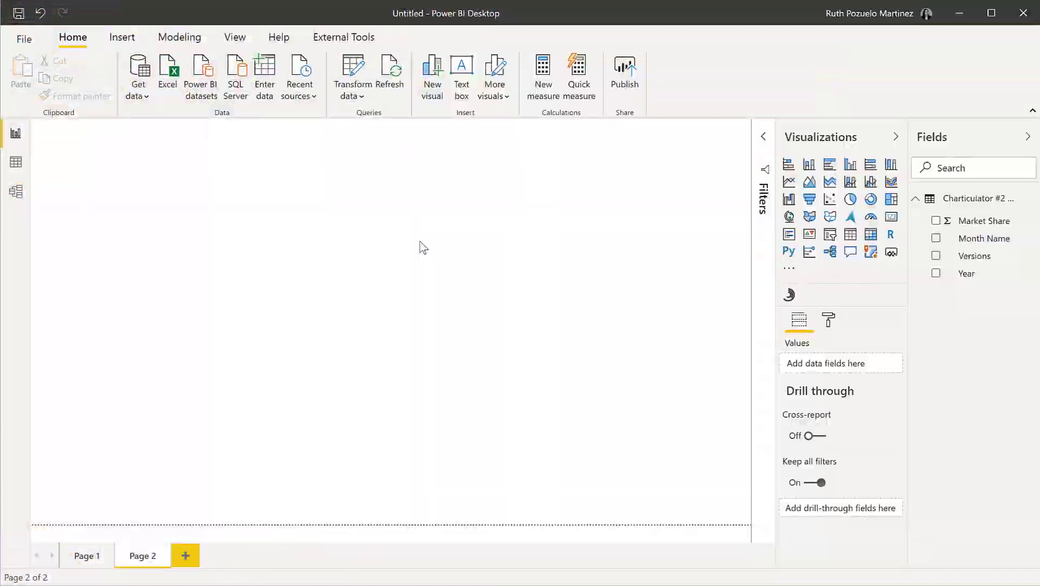
# - Check the data rows, then add measure Rest MS = 100 - SUM(Market Share) to the Charticulator #2 table
pyautogui.click(16, 162)
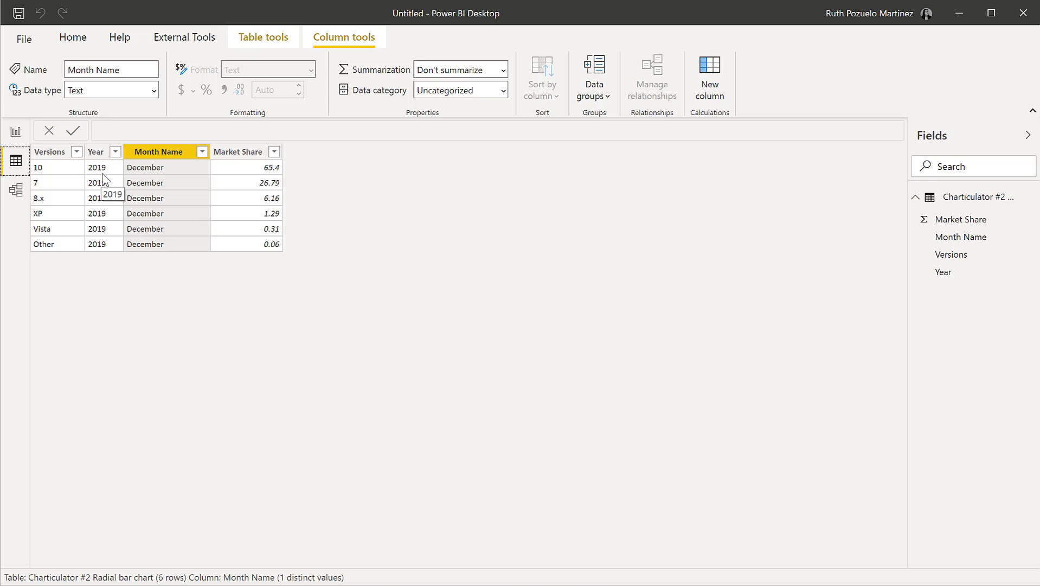
pyautogui.click(16, 132)
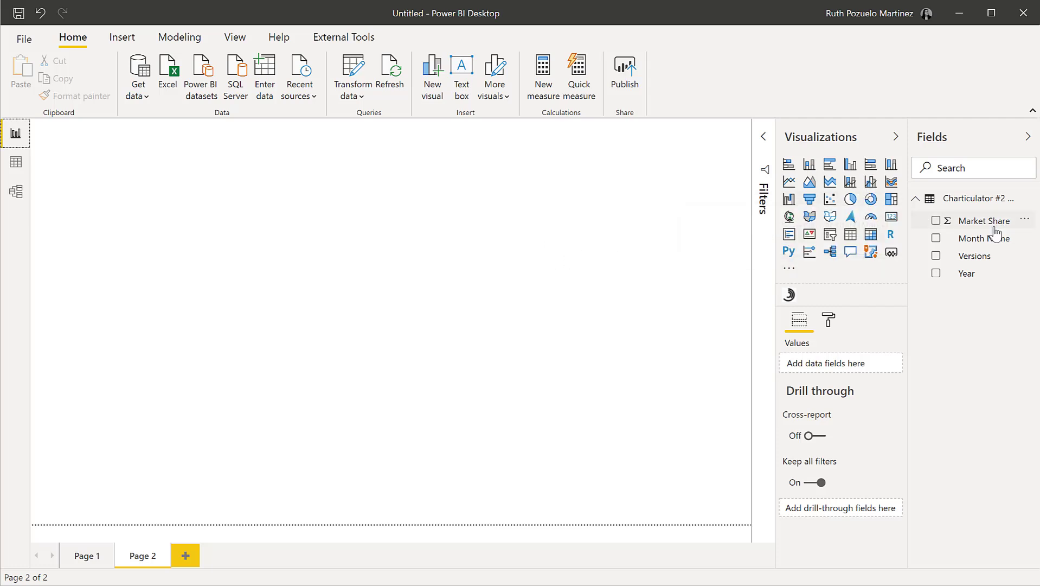
pyautogui.rightClick(982, 201)
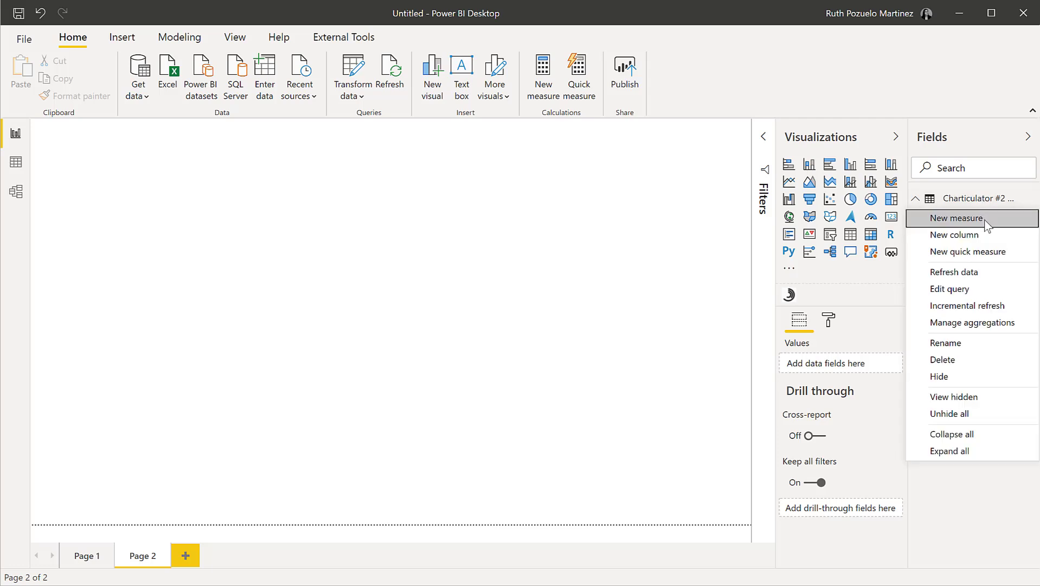
pyautogui.click(971, 218)
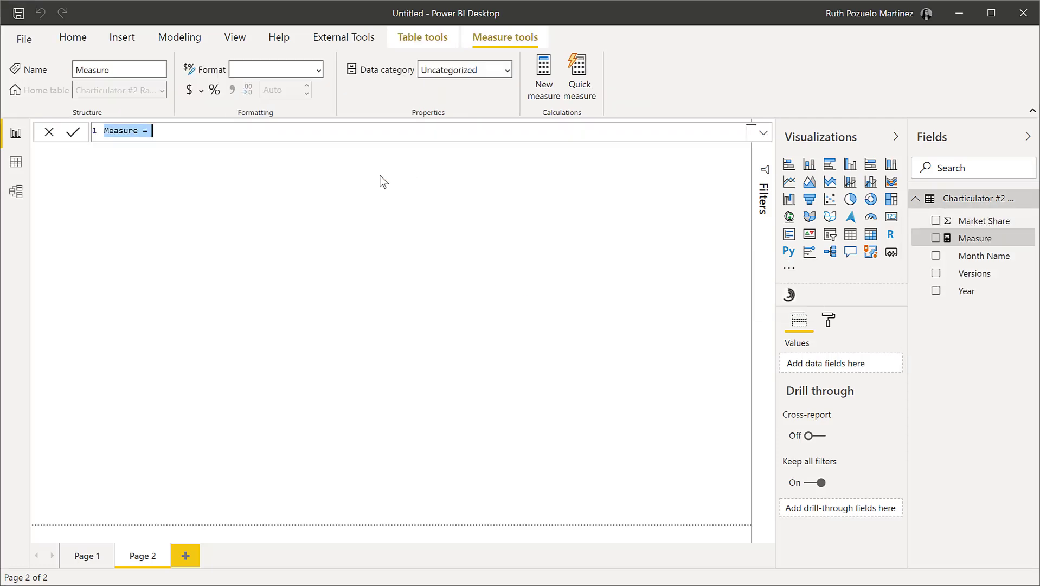
pyautogui.write('O')
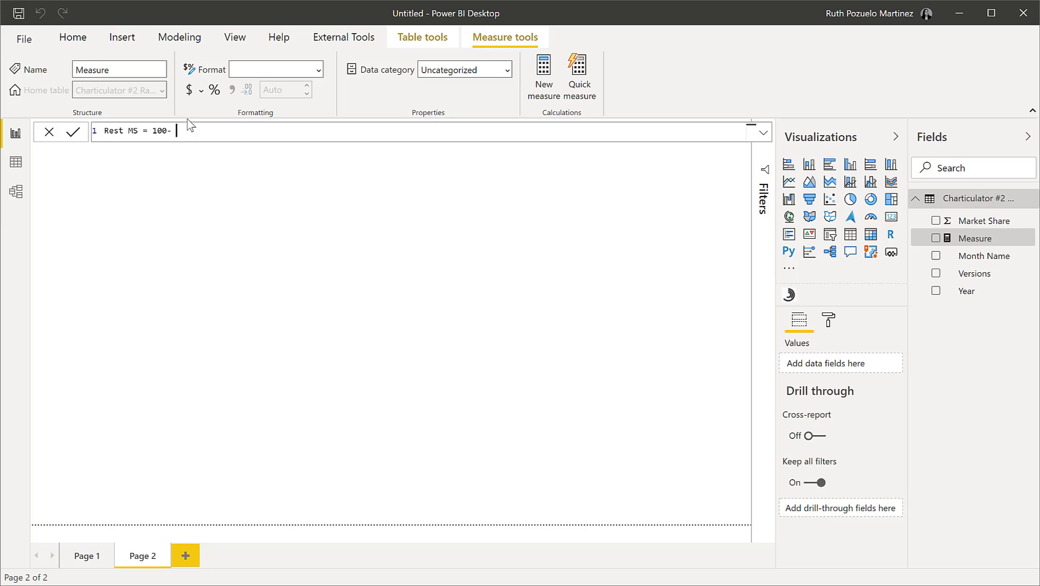
pyautogui.write('SUM(')
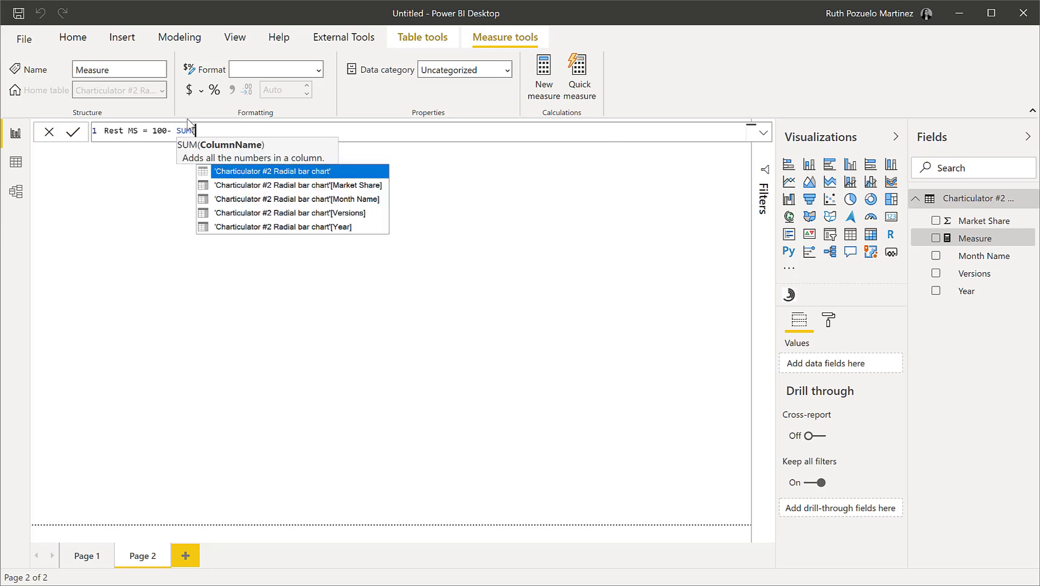
pyautogui.write('ma')
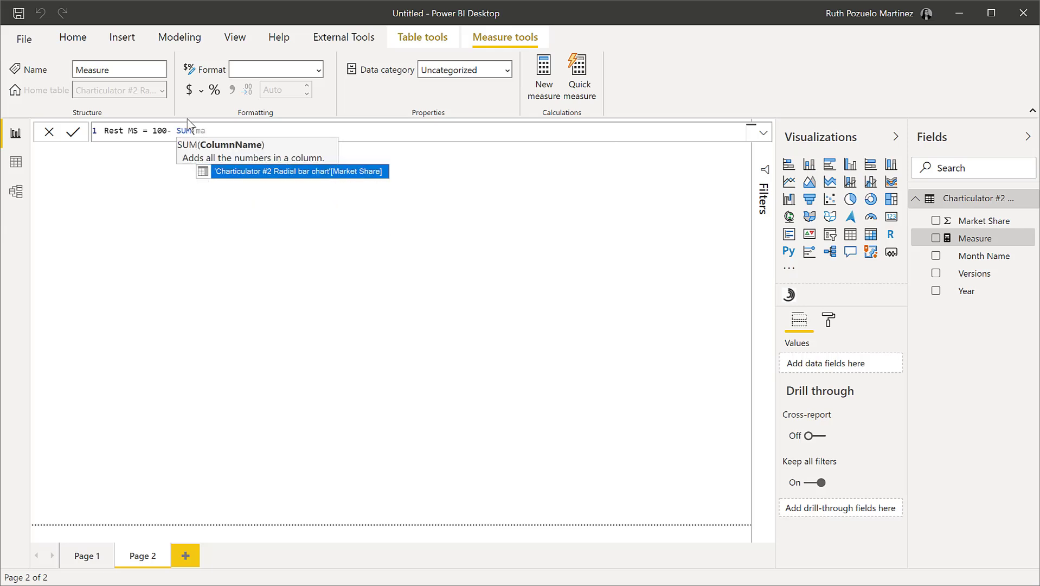
pyautogui.press('Tab')
pyautogui.write(')')
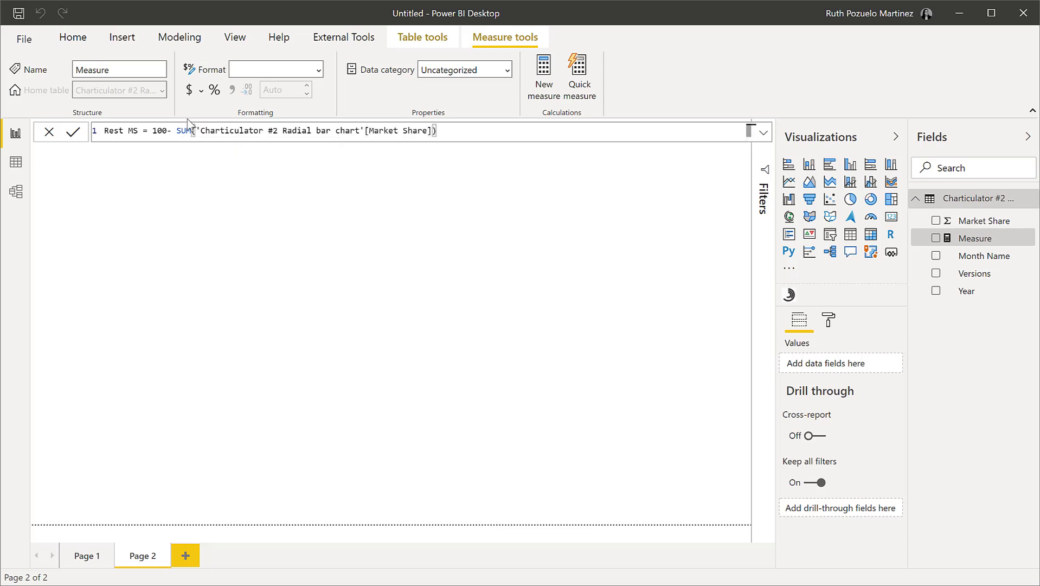
pyautogui.press('Return')
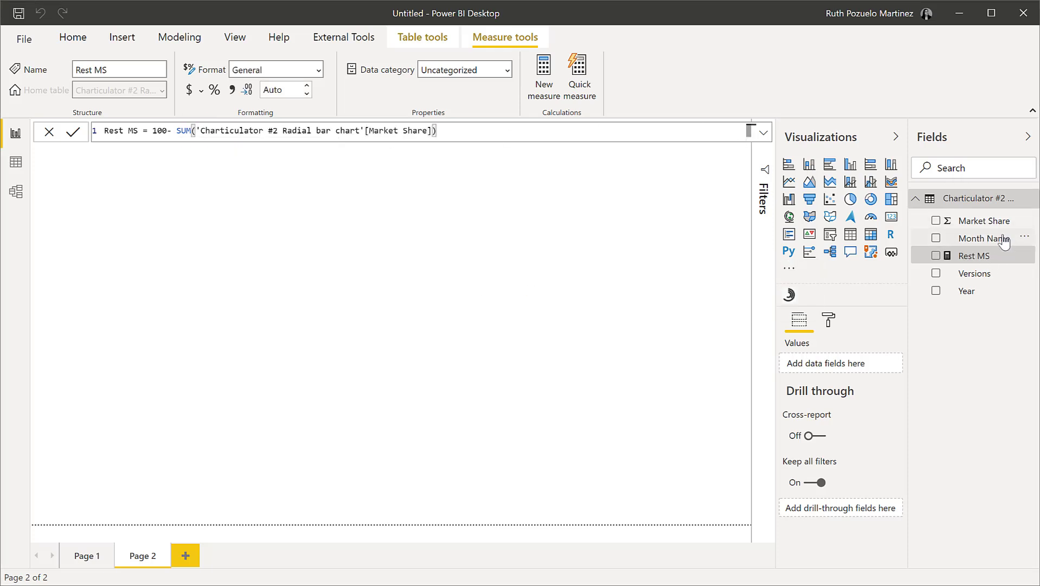
# - Place a table of Versions with Rest MS and Market Share on the page
pyautogui.moveTo(978, 275); pyautogui.dragTo(401, 268)
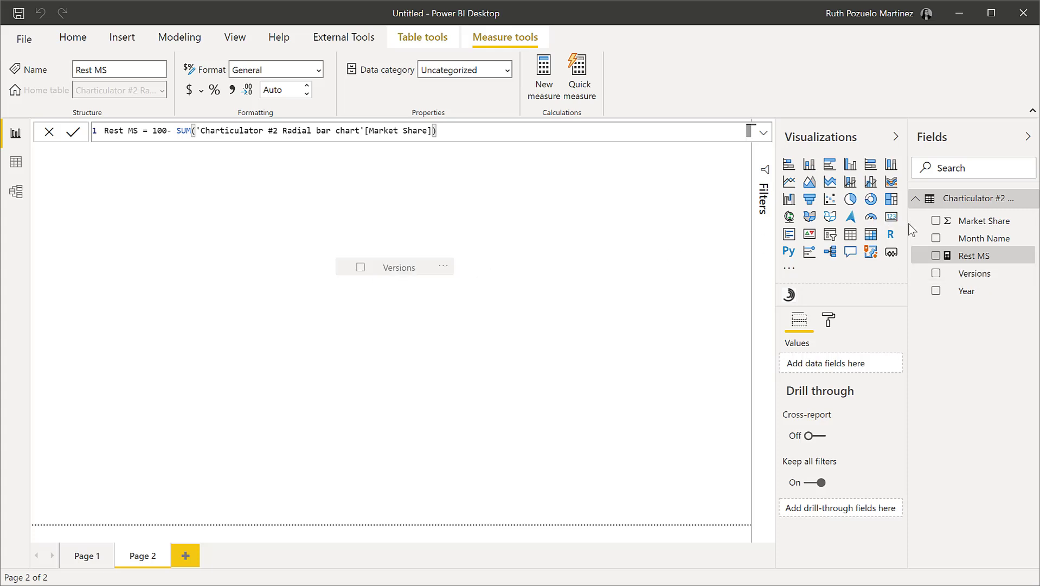
pyautogui.click(937, 256)
pyautogui.click(936, 220)
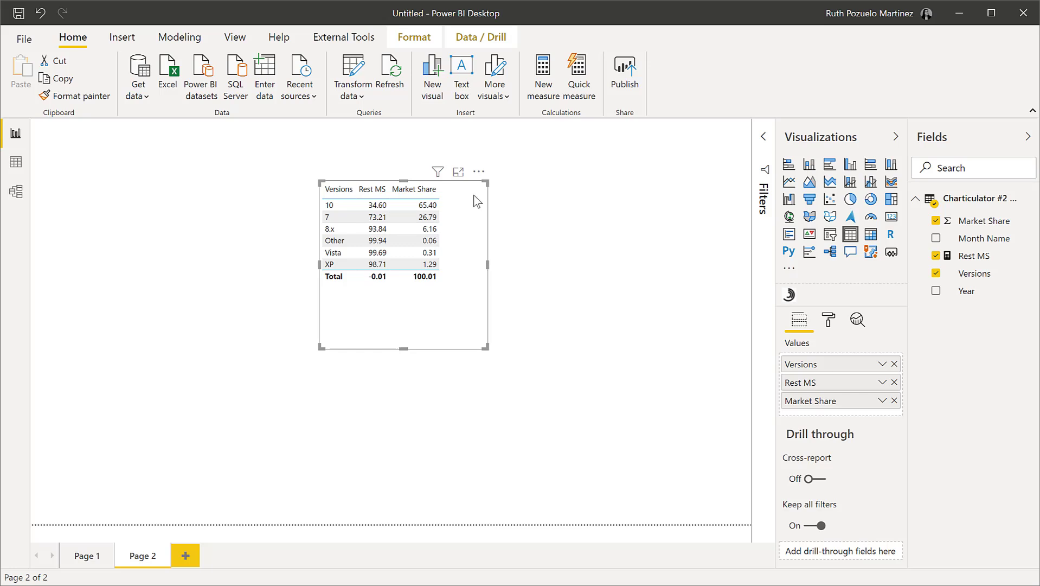
# - Filter the visual to Windows version 10 and turn it into a donut chart
pyautogui.click(764, 139)
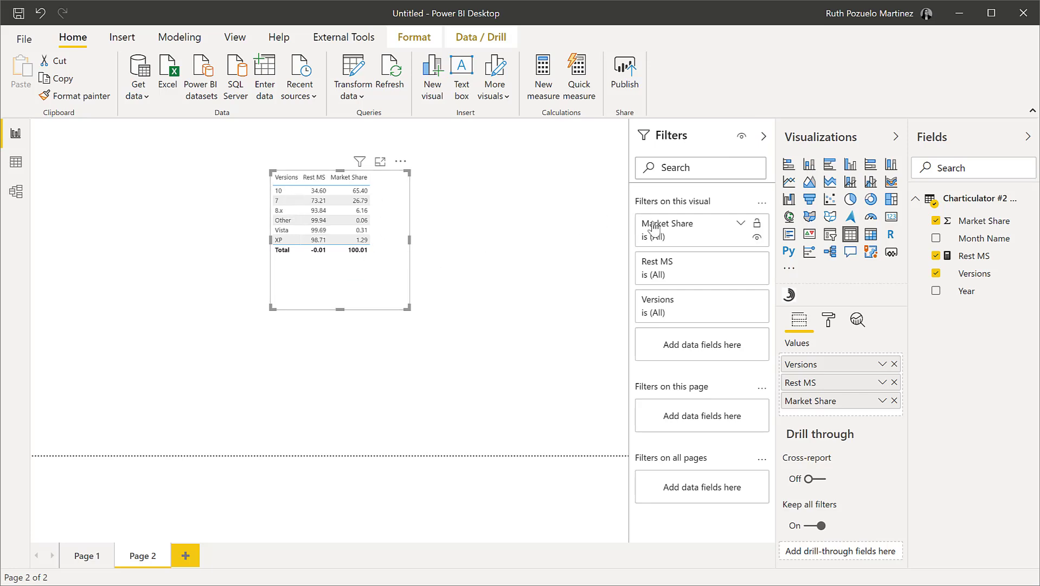
pyautogui.click(678, 306)
pyautogui.click(671, 411)
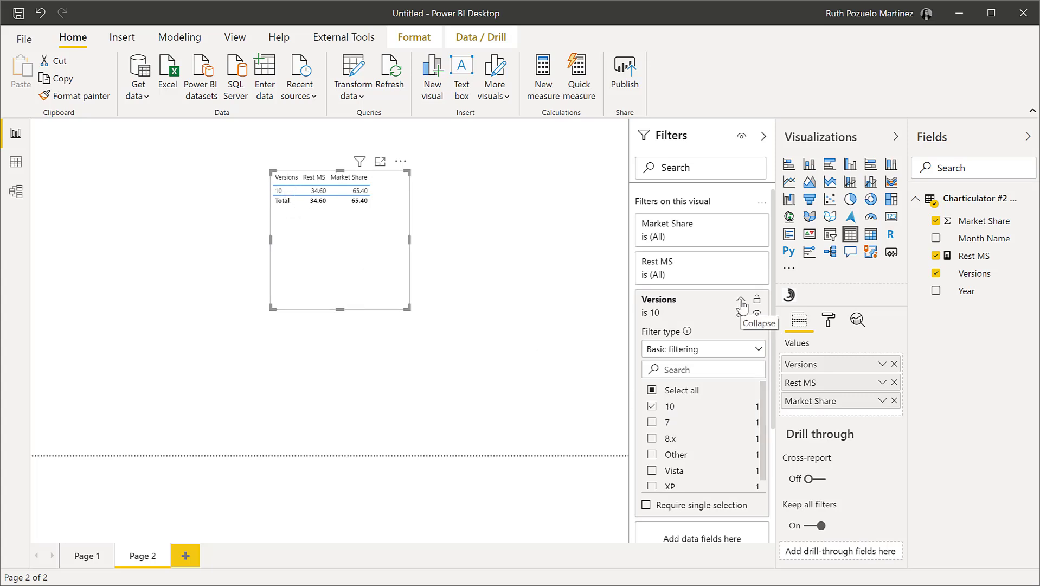
pyautogui.click(740, 302)
pyautogui.click(871, 199)
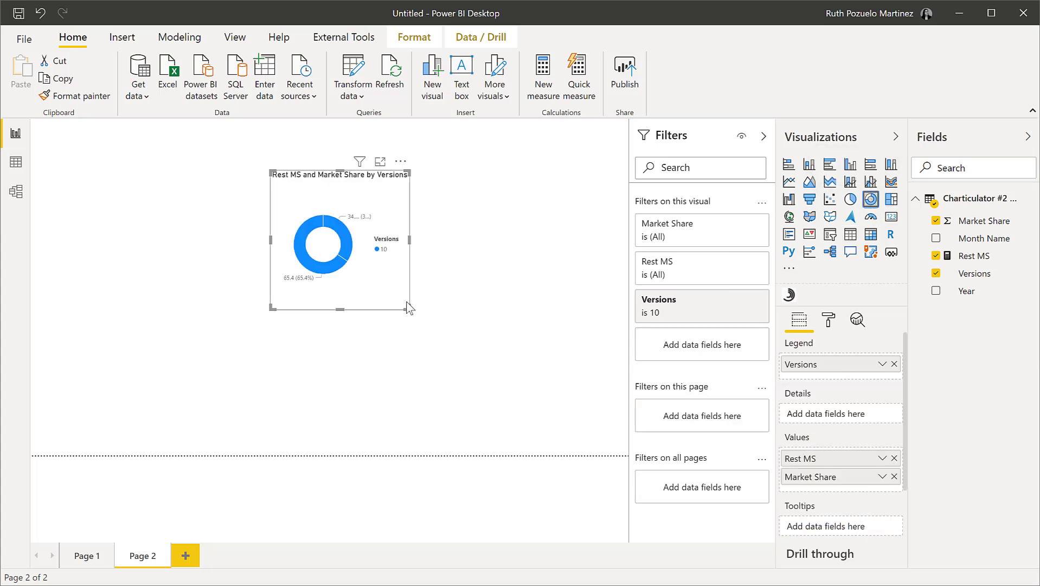
# - Enlarge the donut chart and move Market Share ahead of Rest MS in Values
pyautogui.moveTo(409, 307); pyautogui.dragTo(492, 329)
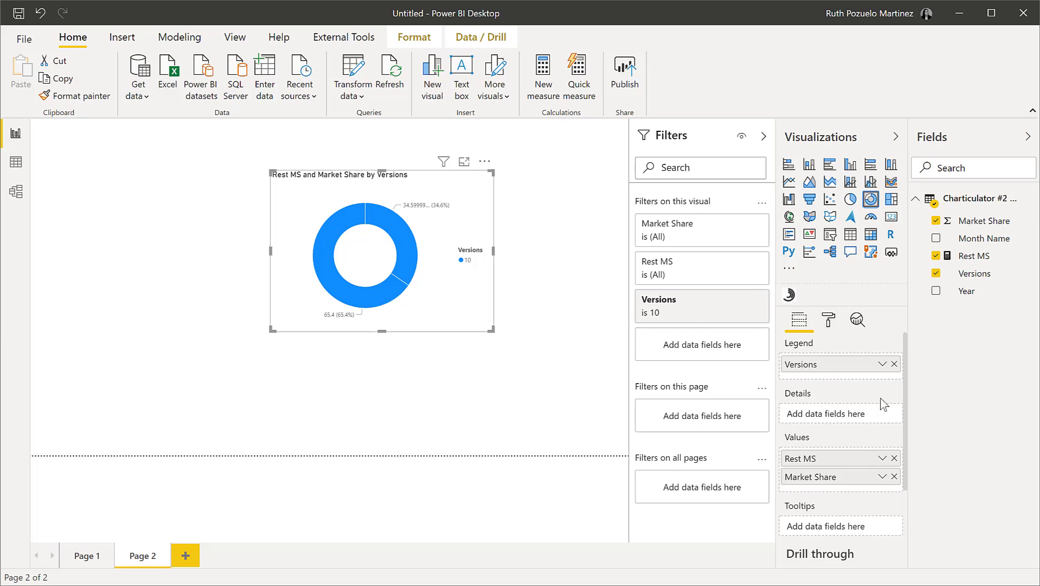
pyautogui.click(484, 162)
pyautogui.press('Escape')
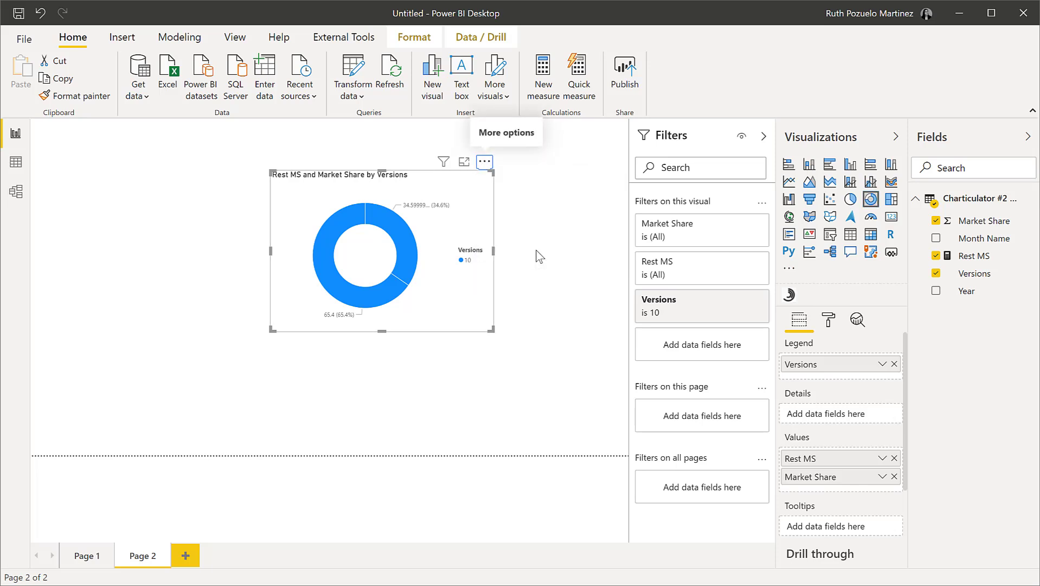
pyautogui.moveTo(819, 479)
pyautogui.mouseDown()
pyautogui.moveTo(820, 464)
pyautogui.moveTo(836, 467)
pyautogui.mouseUp()
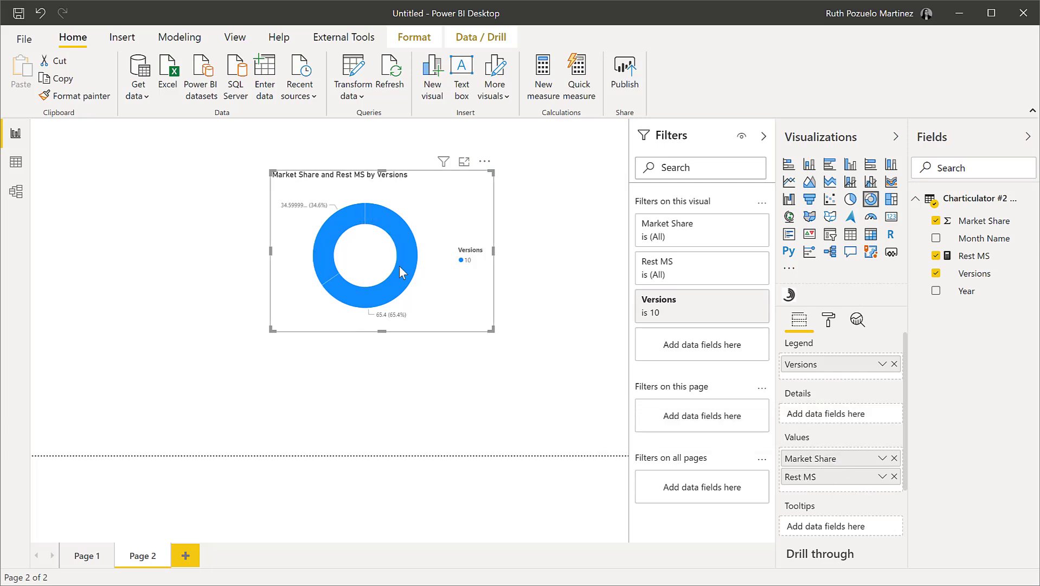
pyautogui.moveTo(333, 289)
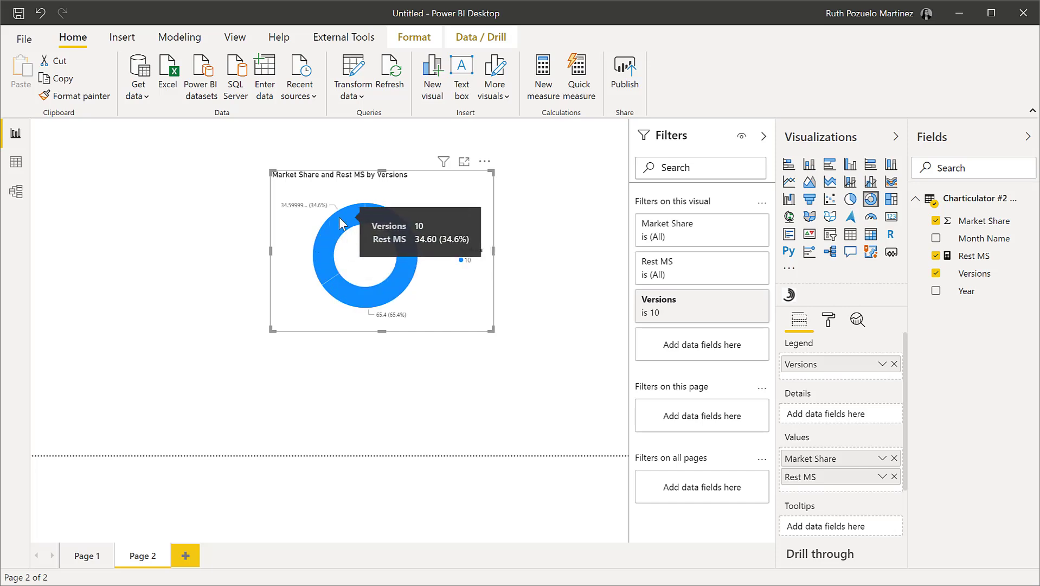
# - Remove Versions from the donut chart's legend field
pyautogui.click(828, 320)
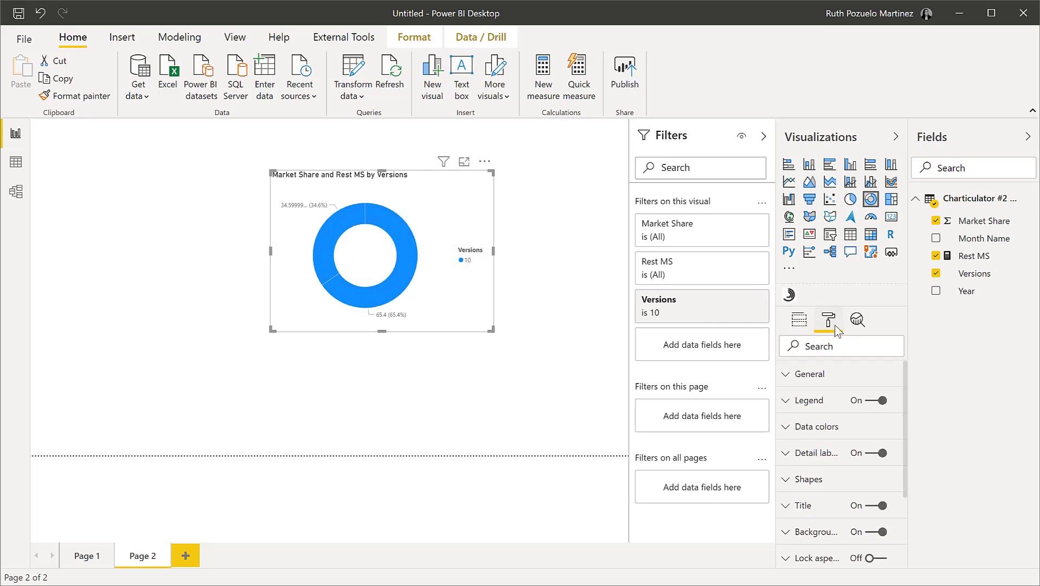
pyautogui.click(833, 429)
pyautogui.scroll(-3, 830, 434)
pyautogui.scroll(3, 828, 434)
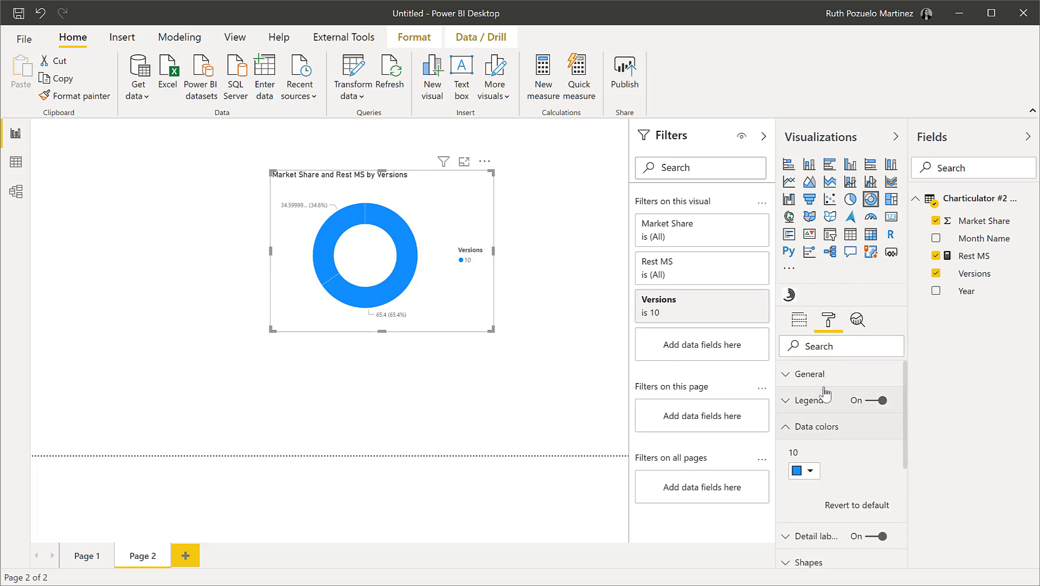
pyautogui.click(799, 320)
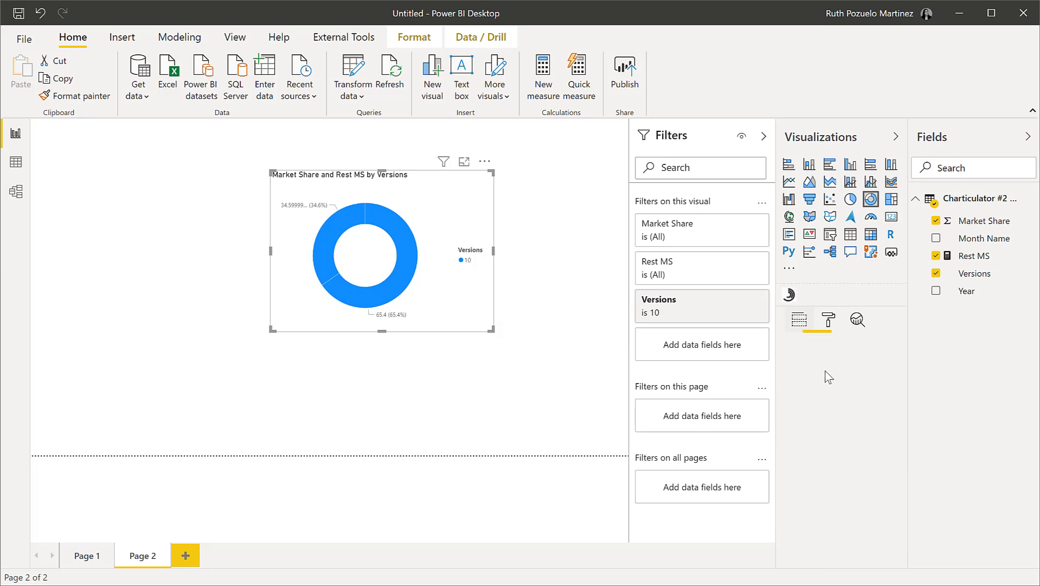
pyautogui.click(894, 364)
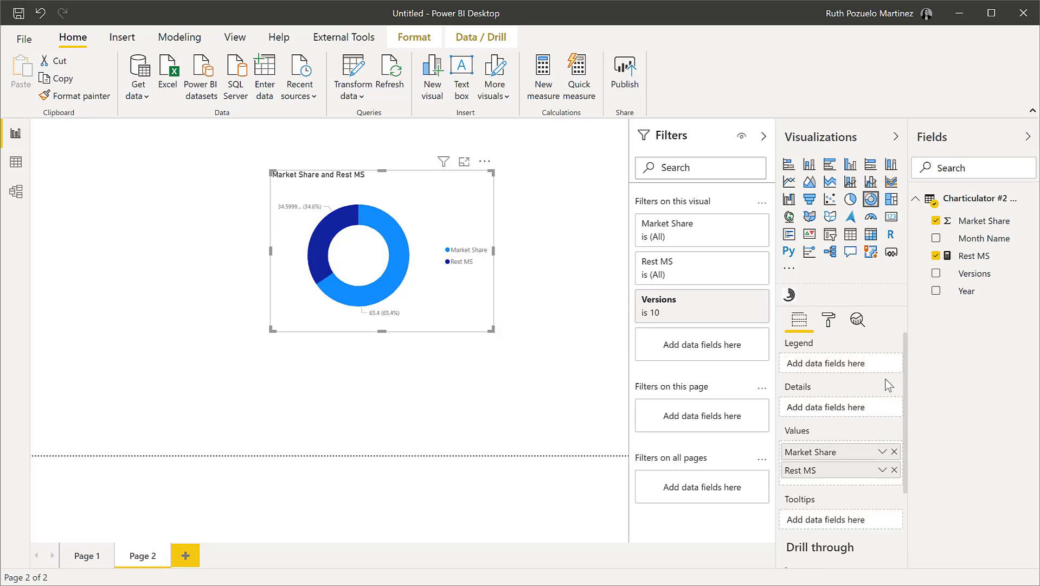
# - Make the Rest MS slice white and turn off the donut's data labels
pyautogui.click(828, 320)
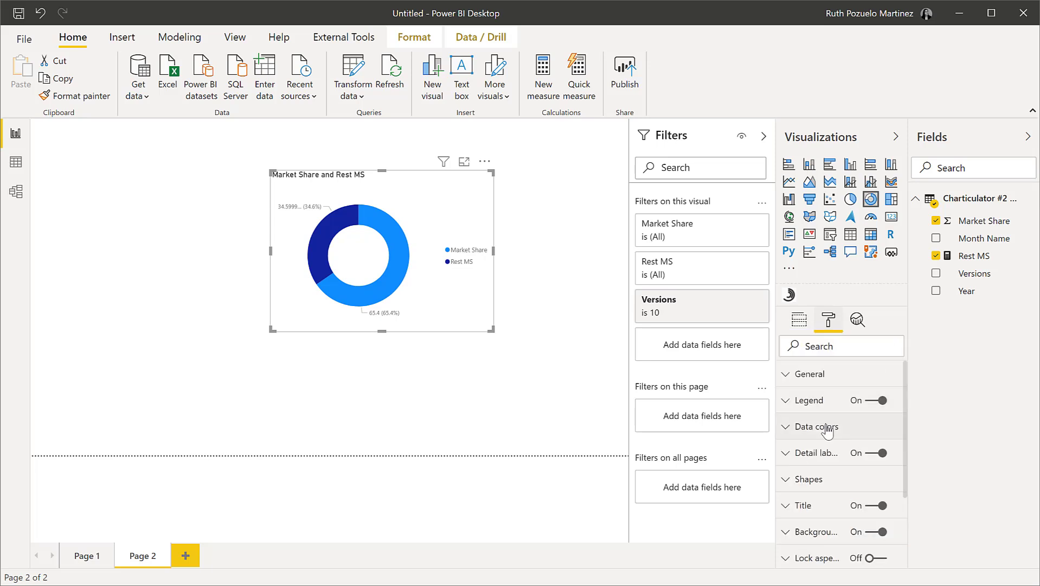
pyautogui.click(817, 427)
pyautogui.scroll(-3, 822, 418)
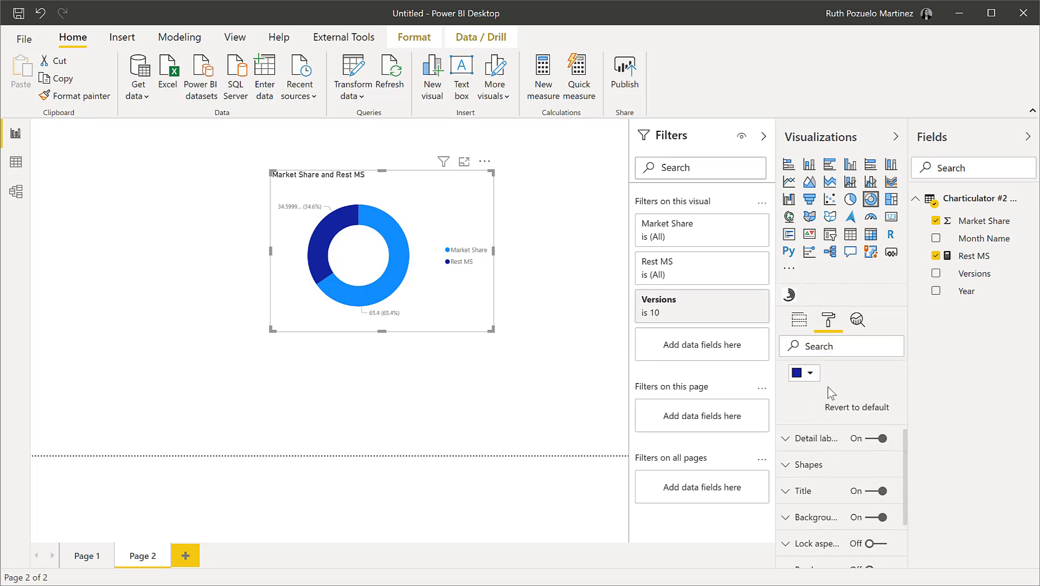
pyautogui.scroll(2, 827, 386)
pyautogui.click(810, 446)
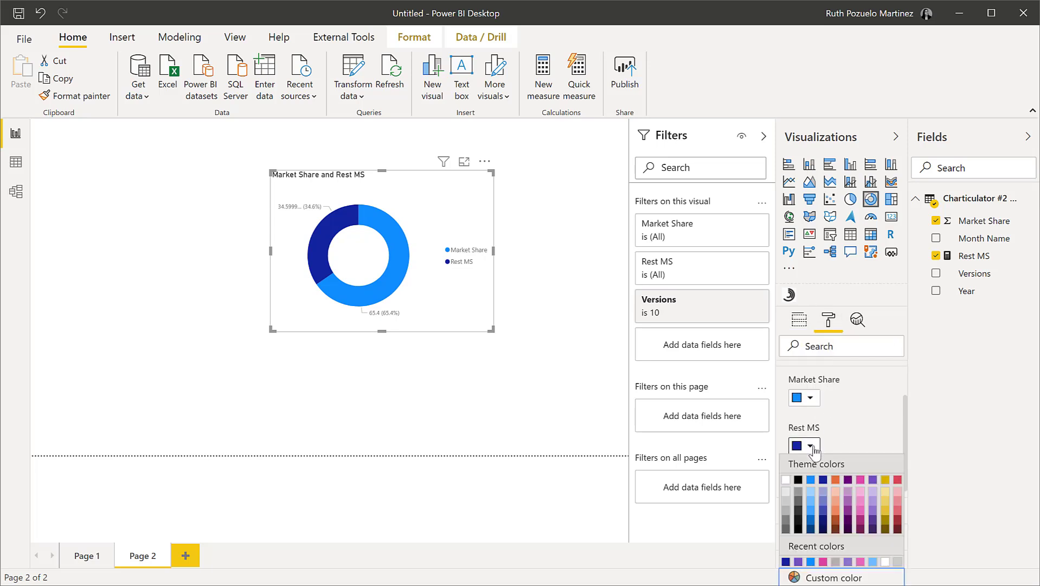
pyautogui.click(787, 479)
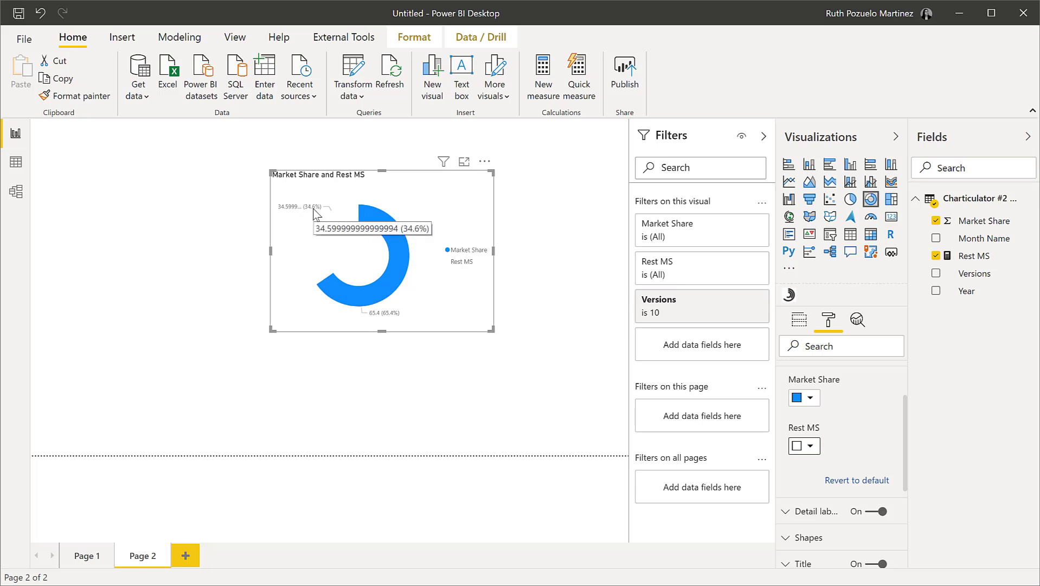
pyautogui.click(880, 518)
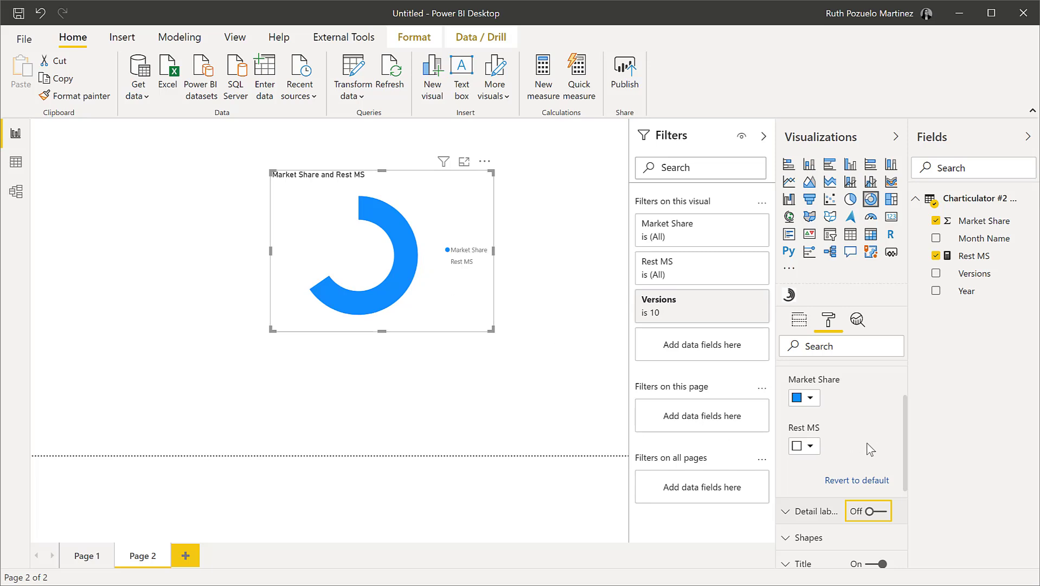
# - Turn off the donut's title, background and legend
pyautogui.scroll(-2, 865, 477)
pyautogui.click(871, 491)
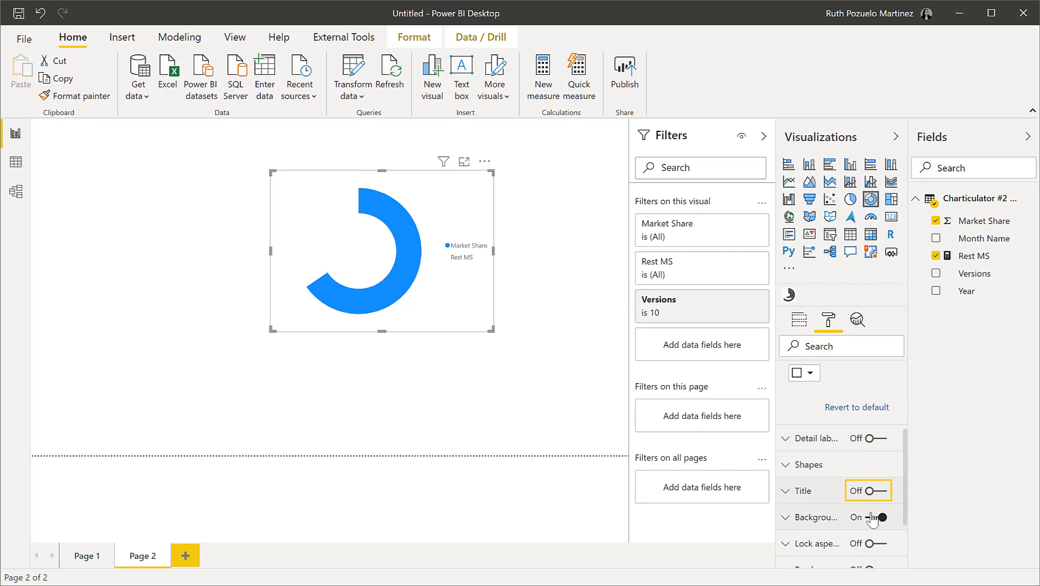
pyautogui.click(871, 518)
pyautogui.scroll(5, 873, 476)
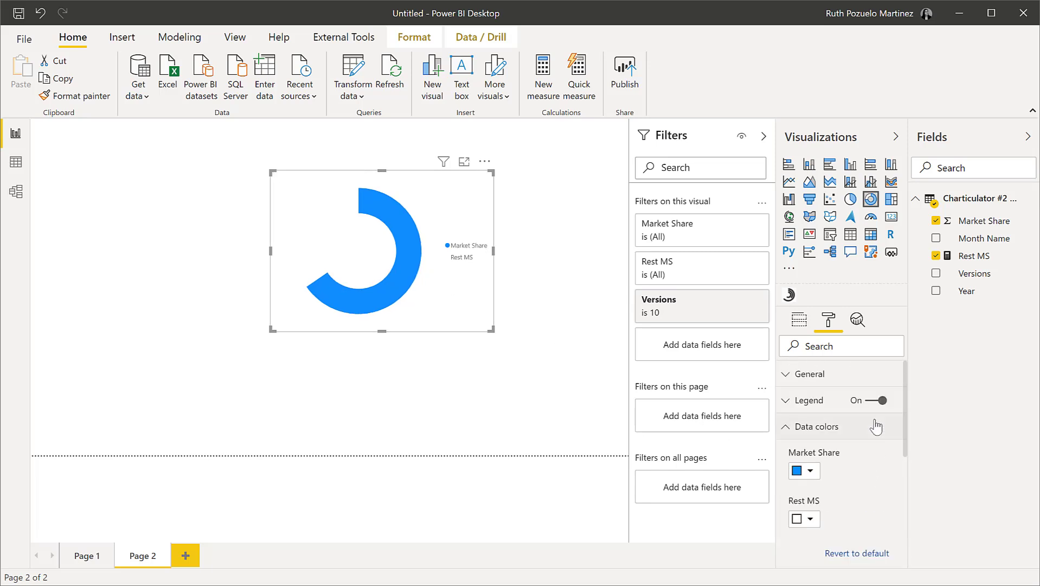
pyautogui.click(881, 401)
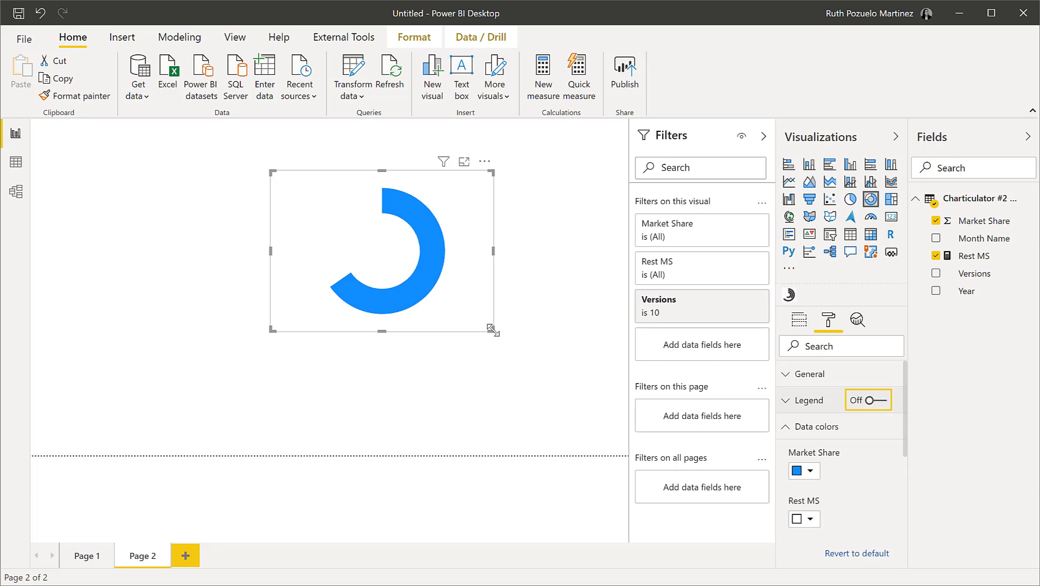
# - Resize the donut and paste two duplicates, placing them bottom-right and top-right
pyautogui.moveTo(491, 329); pyautogui.dragTo(367, 293)
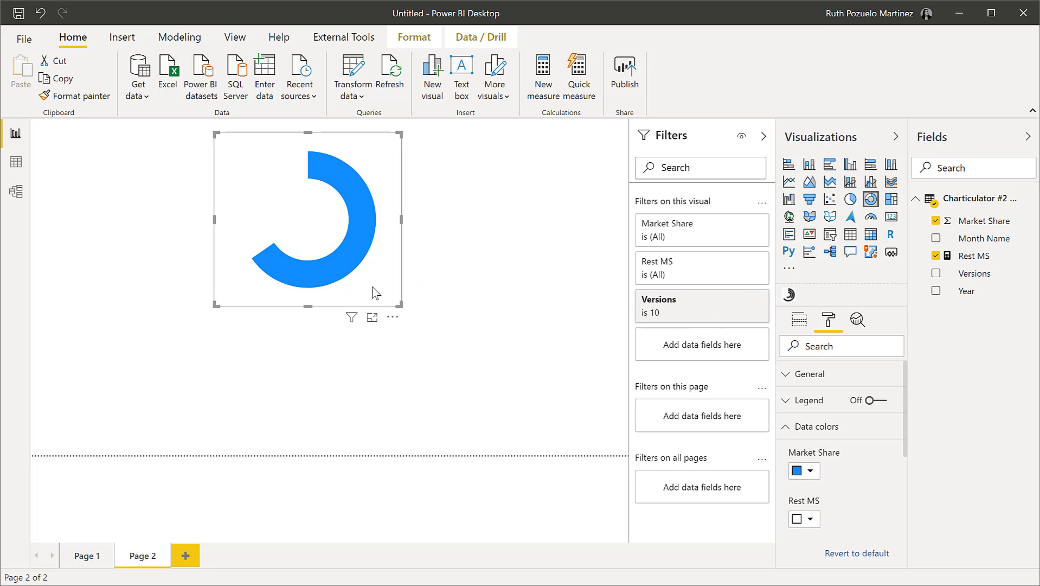
pyautogui.hotkey('ctrl', 'c')
pyautogui.hotkey('ctrl', 'v')
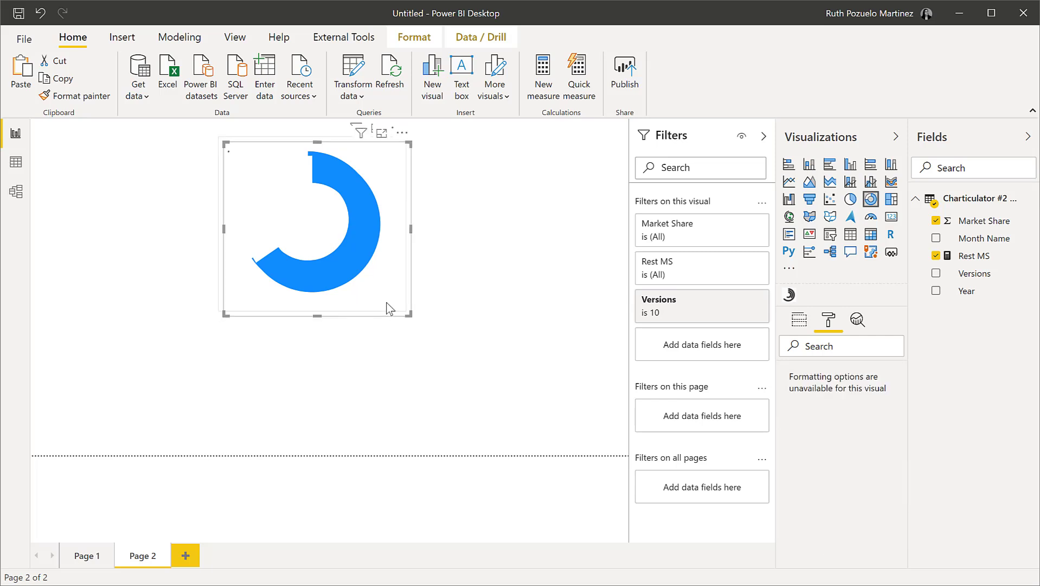
pyautogui.moveTo(363, 201); pyautogui.dragTo(504, 350)
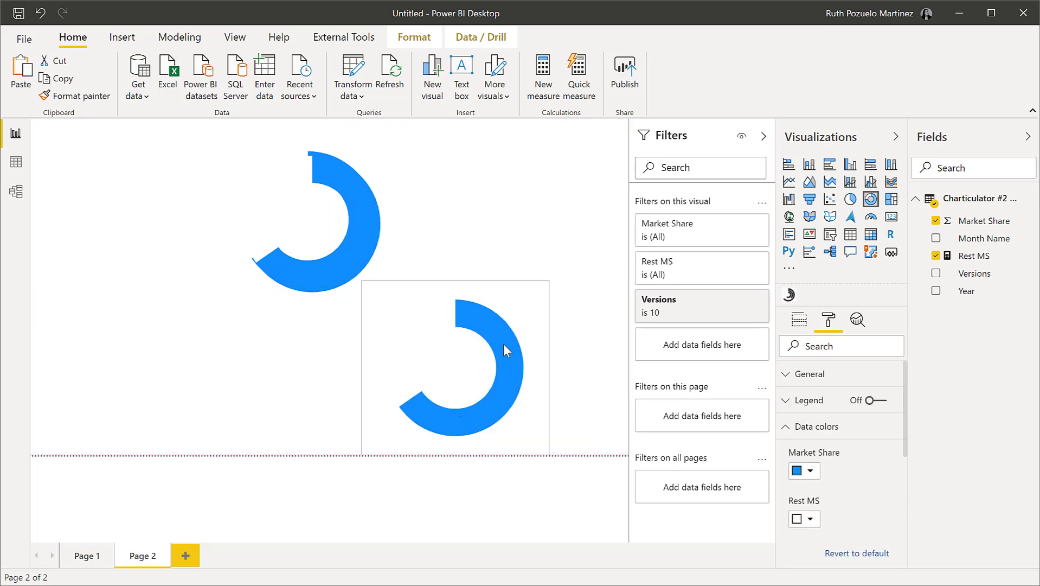
pyautogui.click(386, 203)
pyautogui.hotkey('ctrl', 'v')
pyautogui.moveTo(405, 192); pyautogui.dragTo(535, 184)
# - Filter the top-right copy to Windows version 7 only
pyautogui.click(700, 312)
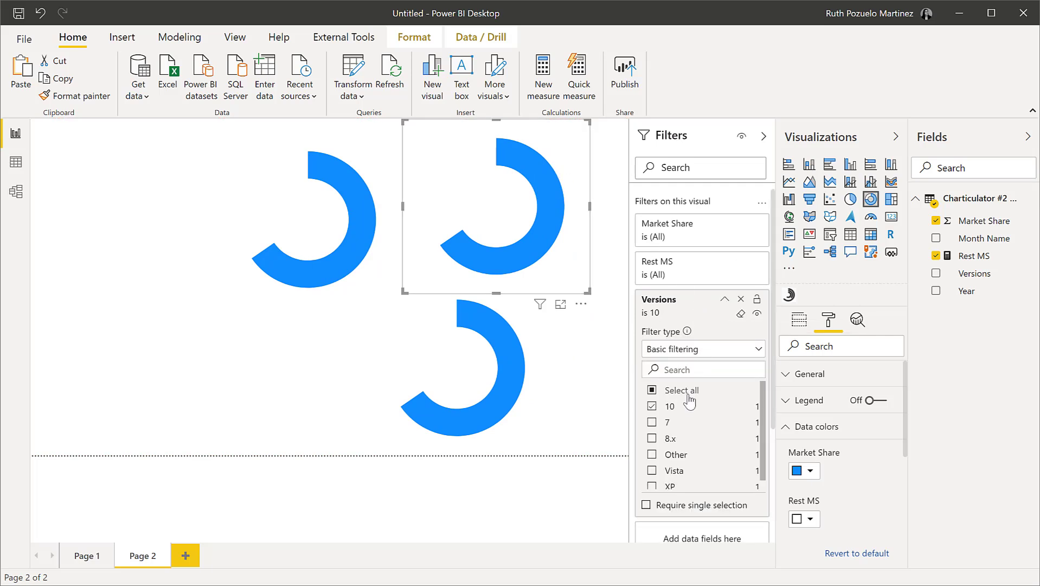
pyautogui.click(668, 422)
pyautogui.click(667, 405)
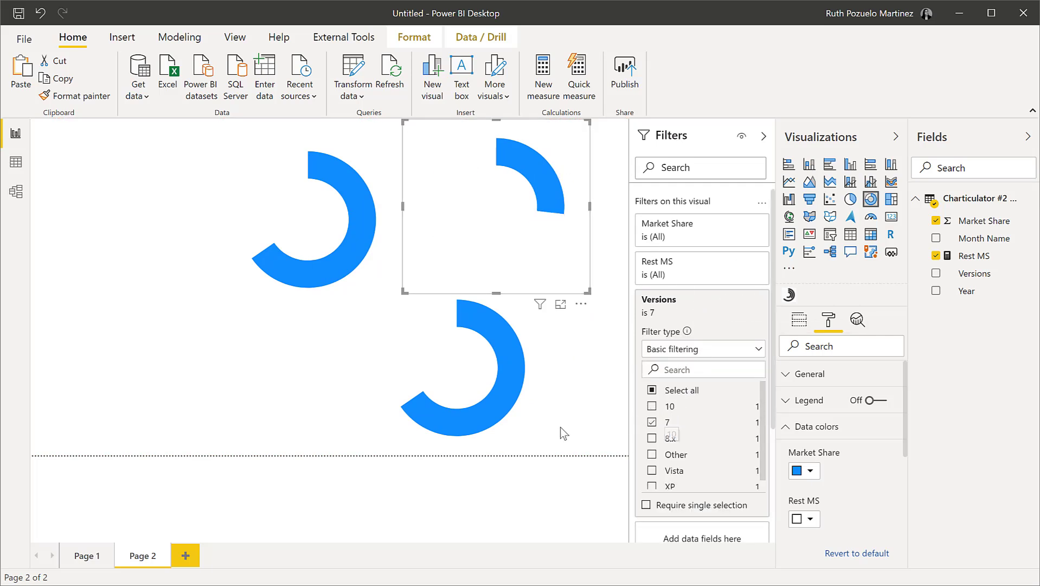
# - Filter the bottom donut copy to Windows version 8.x only
pyautogui.click(547, 397)
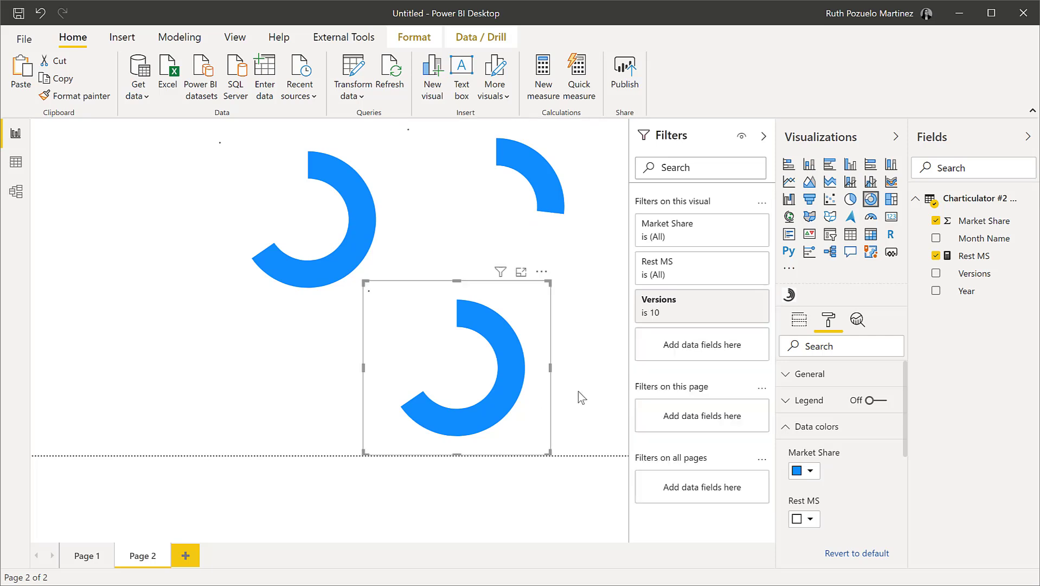
pyautogui.click(671, 307)
pyautogui.click(662, 422)
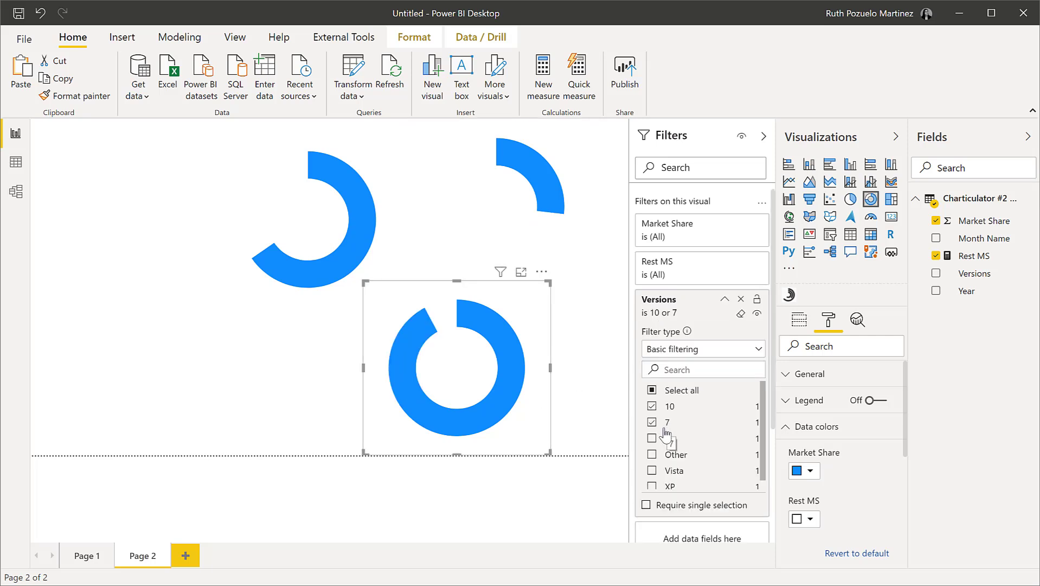
pyautogui.click(662, 438)
pyautogui.click(664, 421)
pyautogui.click(666, 407)
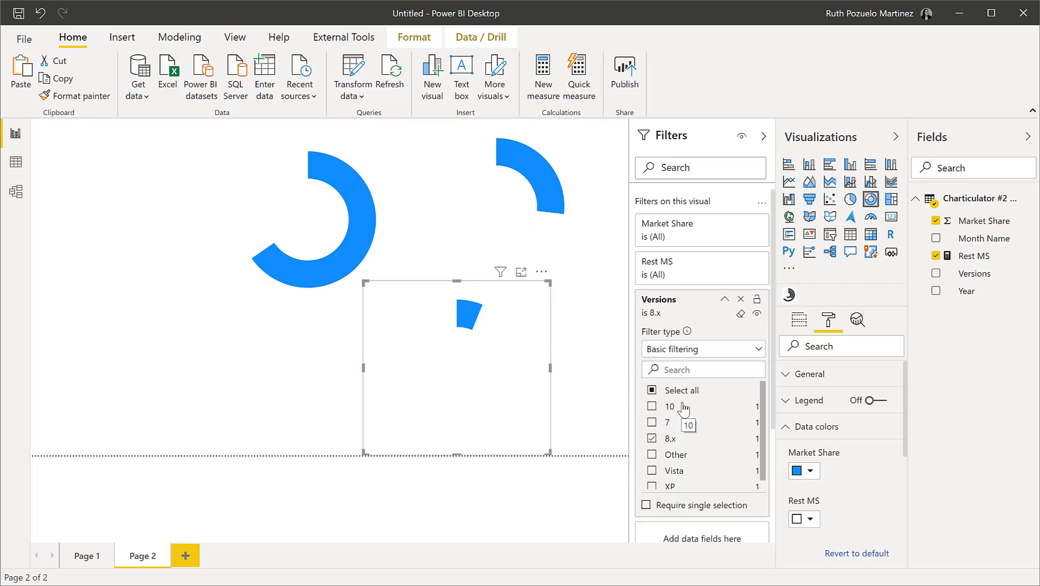
pyautogui.click(724, 300)
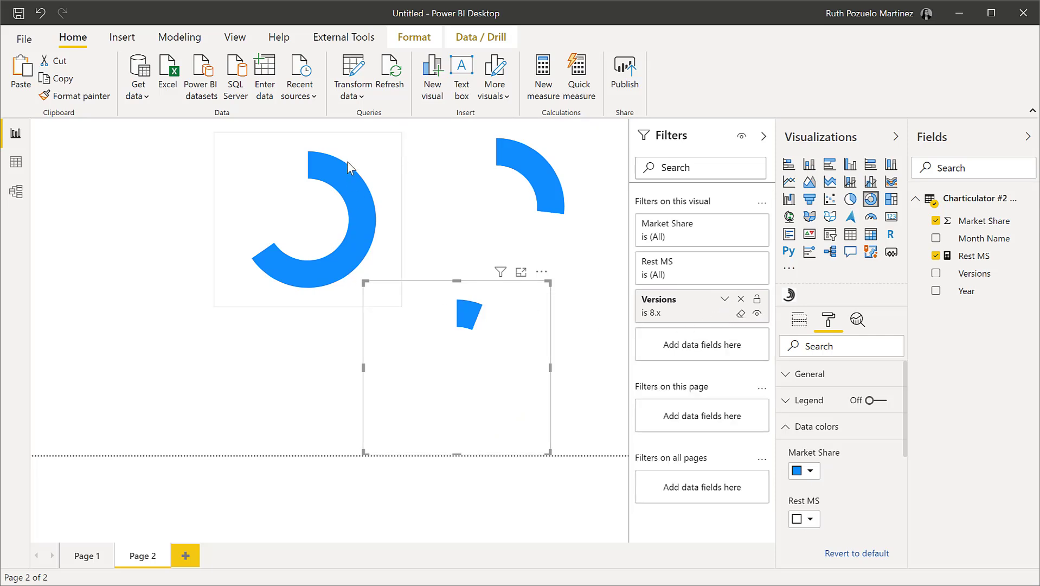
# - Move and shrink the Windows 7 donut so it sits inside the Windows 10 donut
pyautogui.moveTo(372, 162); pyautogui.dragTo(357, 149)
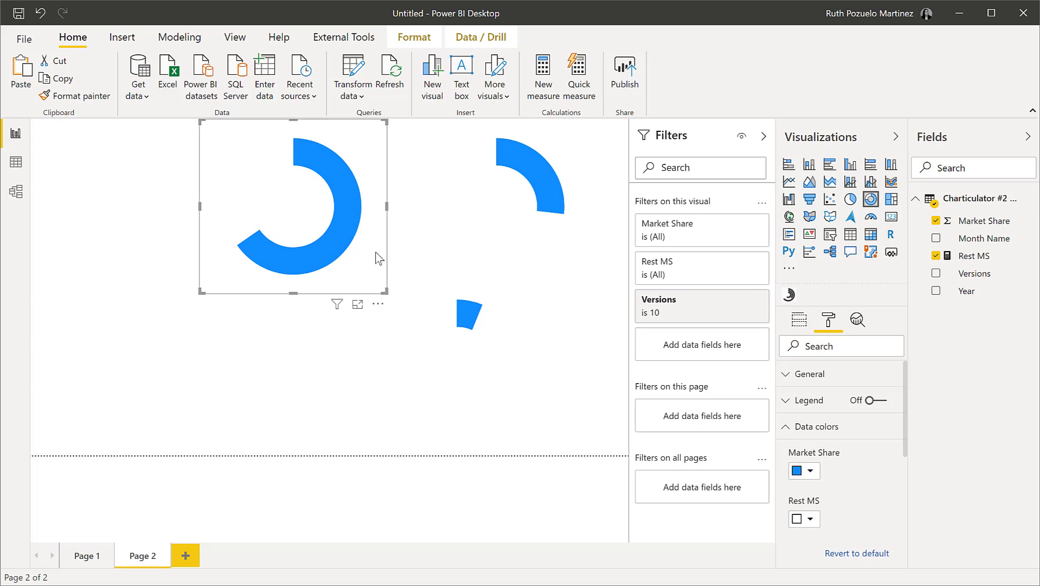
pyautogui.moveTo(488, 229); pyautogui.dragTo(304, 252)
pyautogui.moveTo(383, 319); pyautogui.dragTo(343, 259)
pyautogui.moveTo(313, 194); pyautogui.dragTo(337, 212)
pyautogui.moveTo(359, 266); pyautogui.dragTo(327, 232)
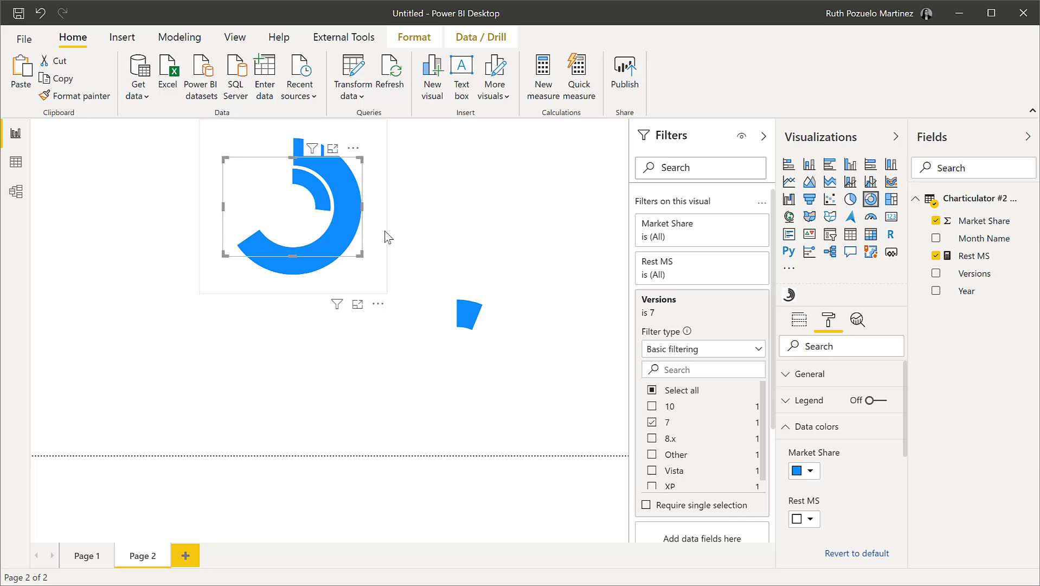
# - Set the outer Windows 10 donut's inner radius to 78 to thin its ring
pyautogui.scroll(-3, 850, 469)
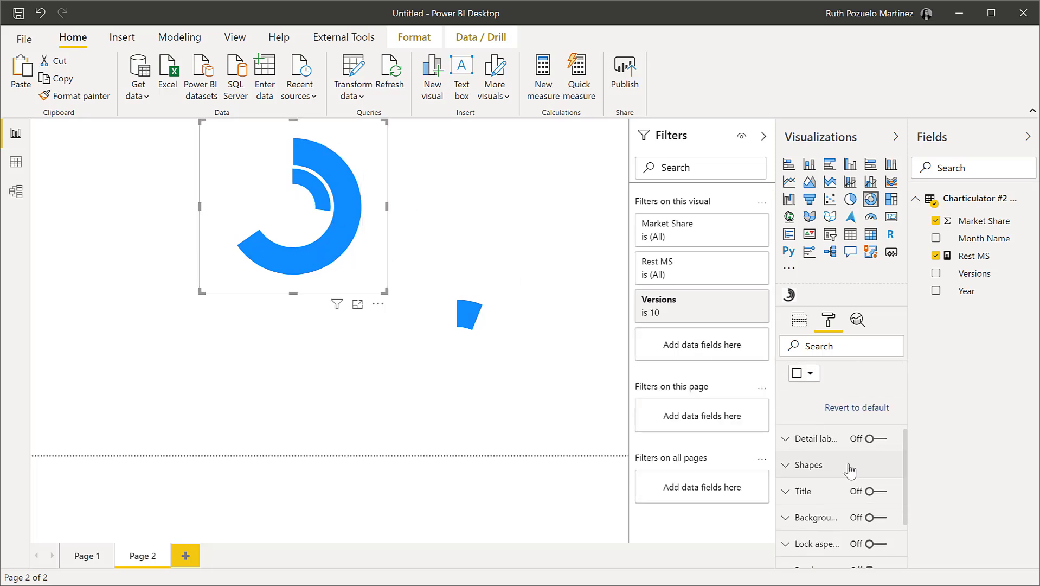
pyautogui.scroll(-2, 842, 466)
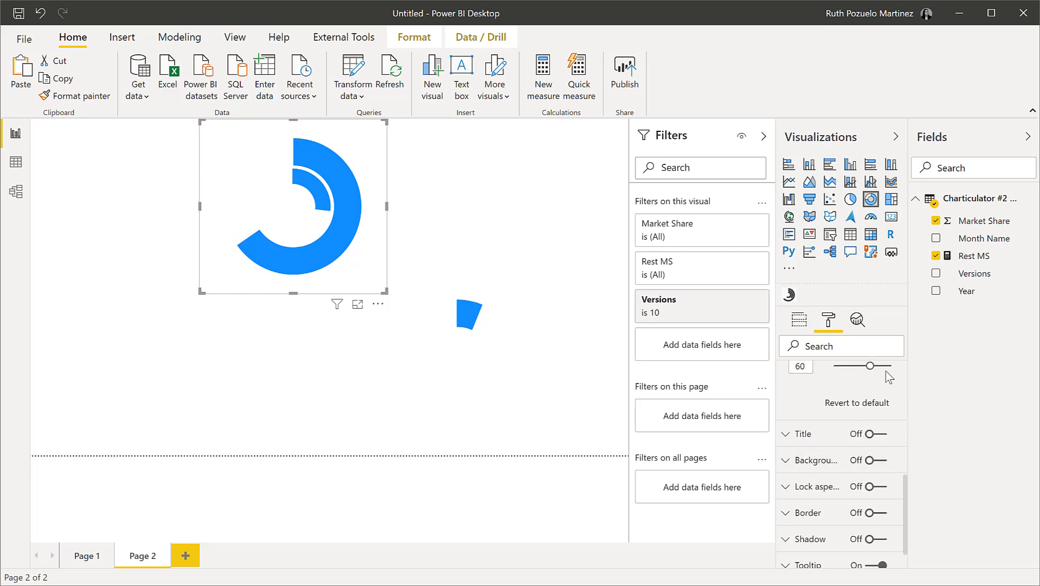
pyautogui.moveTo(871, 373); pyautogui.dragTo(881, 373)
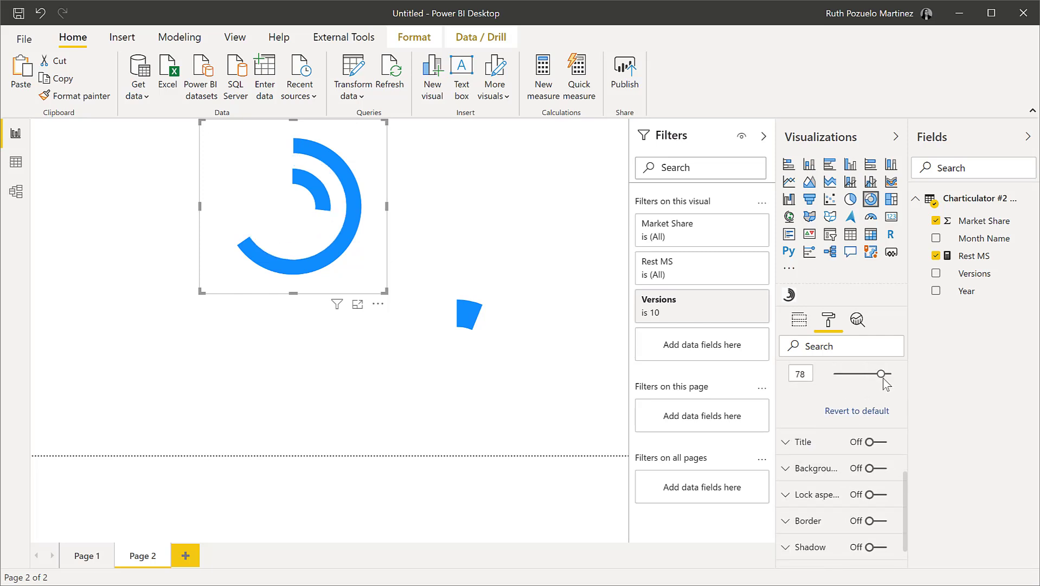
pyautogui.moveTo(883, 374); pyautogui.dragTo(881, 374)
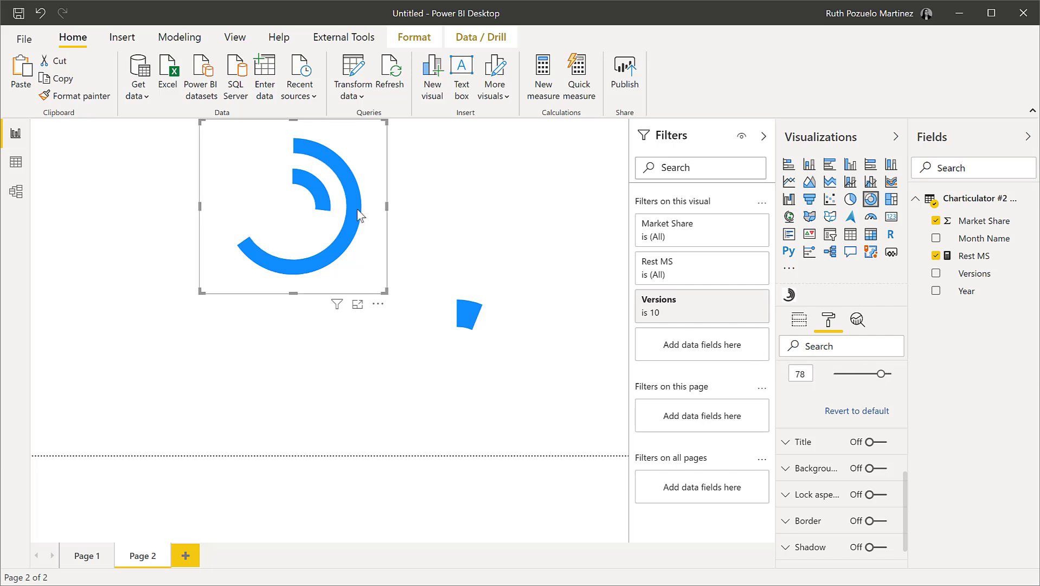
pyautogui.moveTo(316, 201); pyautogui.dragTo(320, 191)
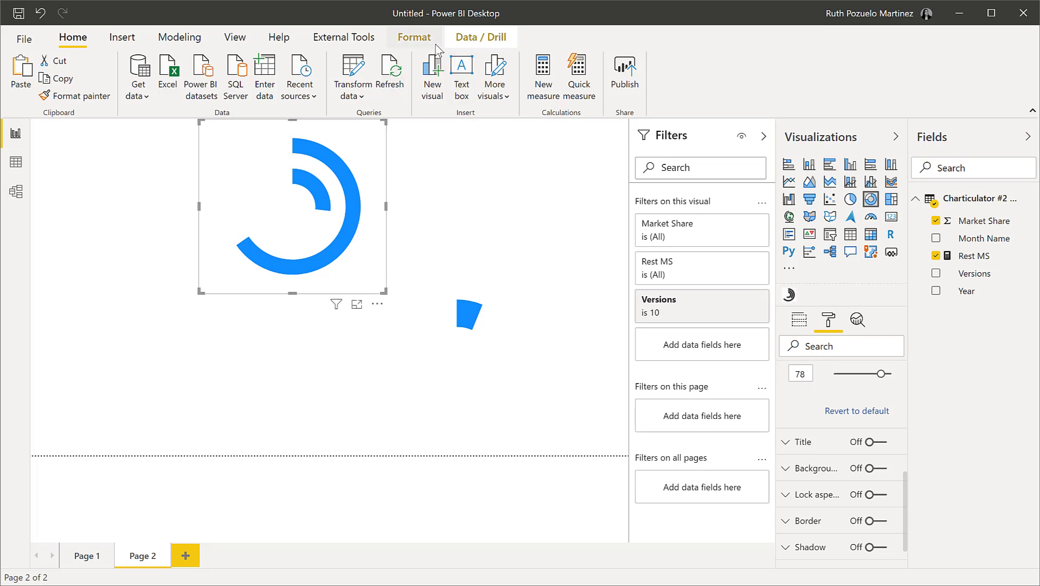
# - Send the Windows 10 donut to the back of the visual stack
pyautogui.click(414, 38)
pyautogui.click(255, 96)
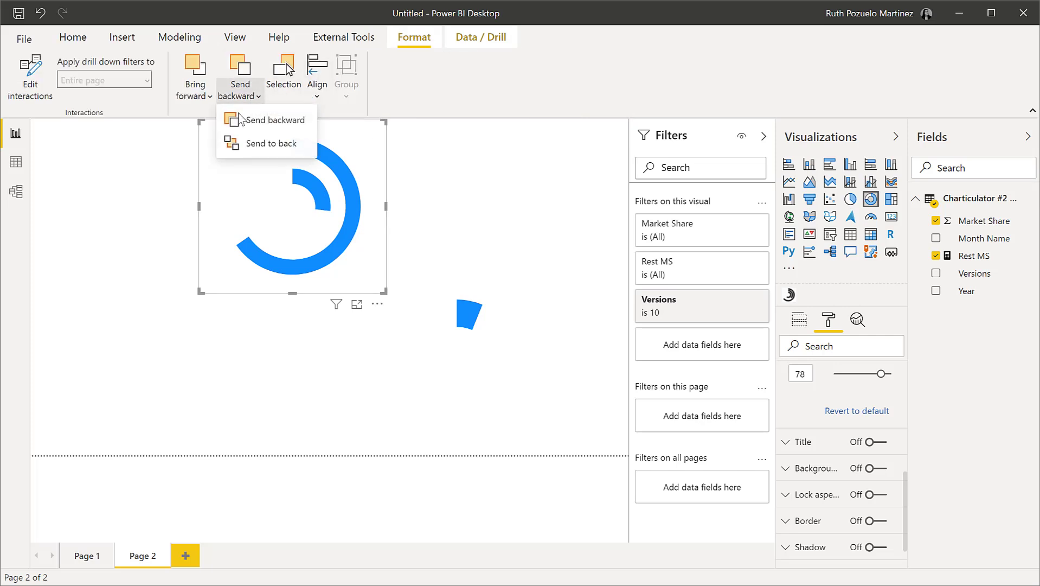
pyautogui.click(251, 141)
pyautogui.click(575, 229)
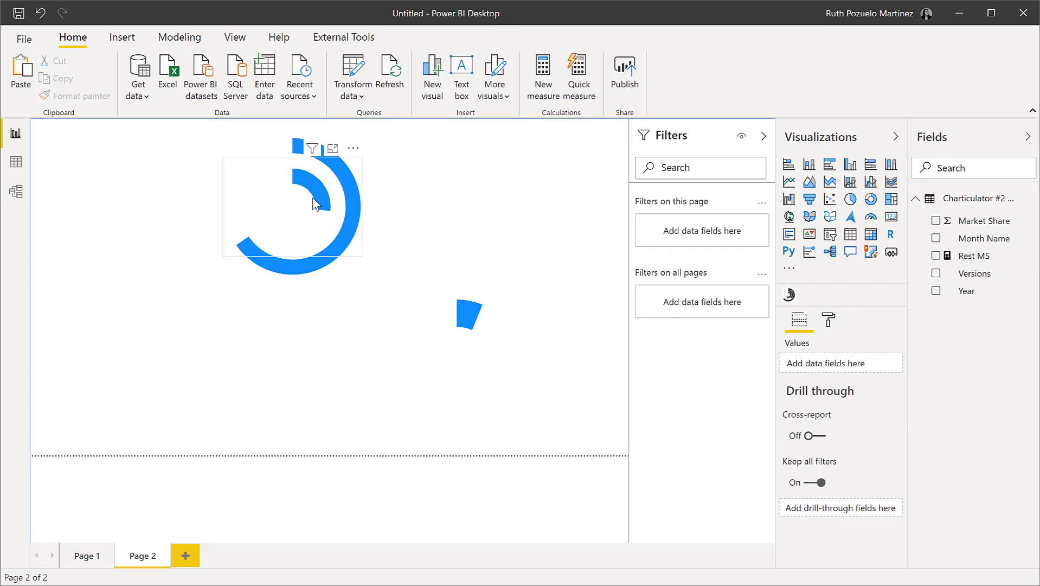
# - Move and enlarge the inner Windows 7 donut to centre it in the ring
pyautogui.moveTo(313, 204); pyautogui.dragTo(306, 195)
pyautogui.moveTo(363, 245); pyautogui.dragTo(369, 257)
pyautogui.moveTo(328, 218); pyautogui.dragTo(329, 215)
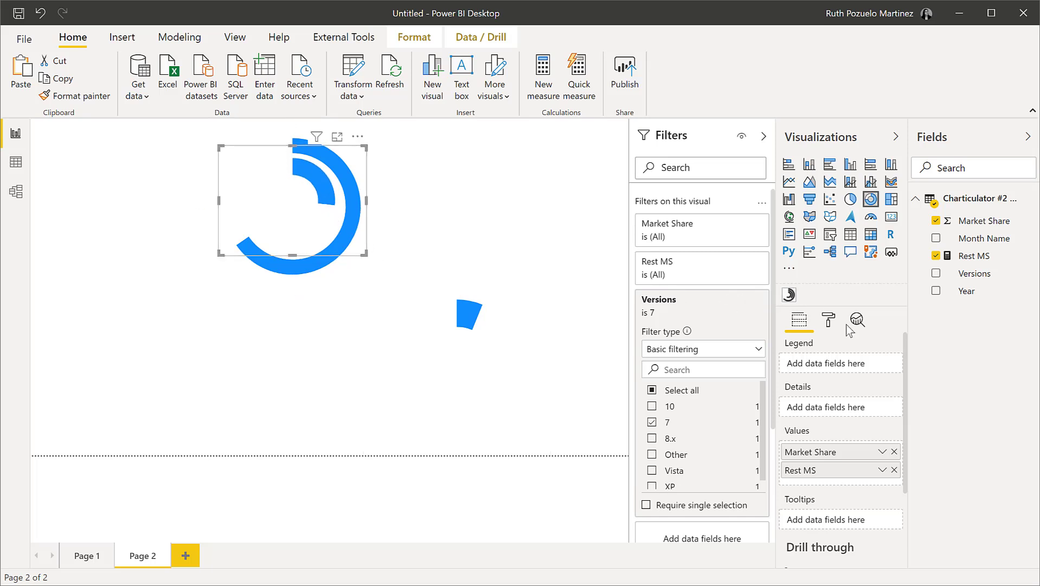
# - Colour the Windows 7 donut's Market Share slice orange
pyautogui.click(830, 323)
pyautogui.click(821, 427)
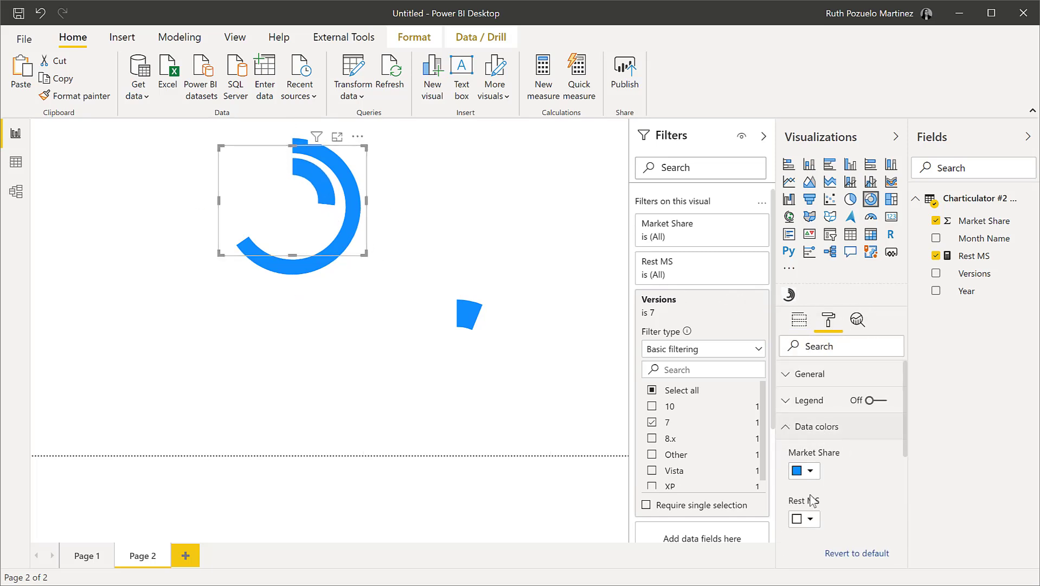
pyautogui.click(809, 470)
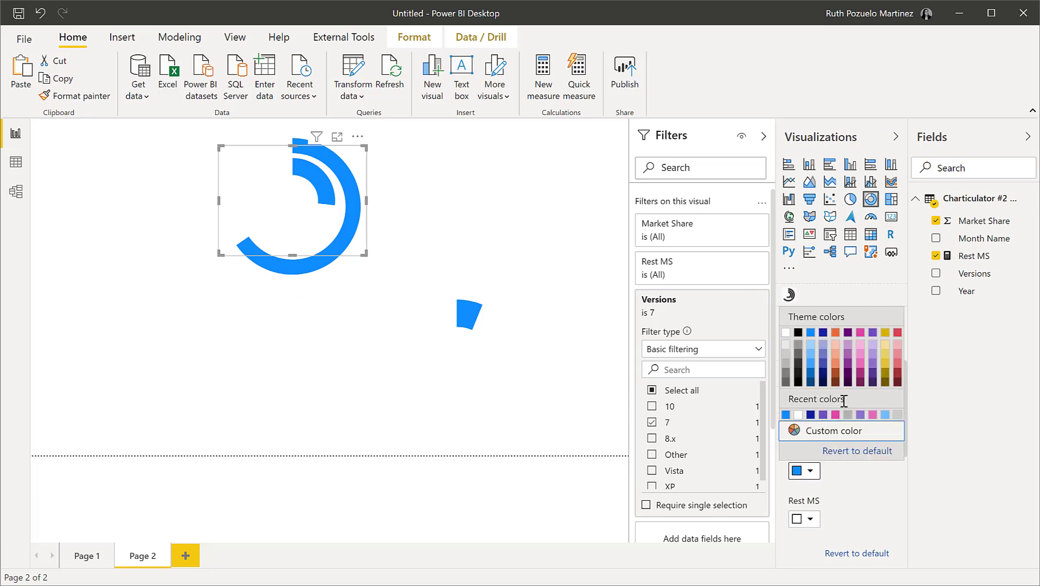
pyautogui.click(836, 333)
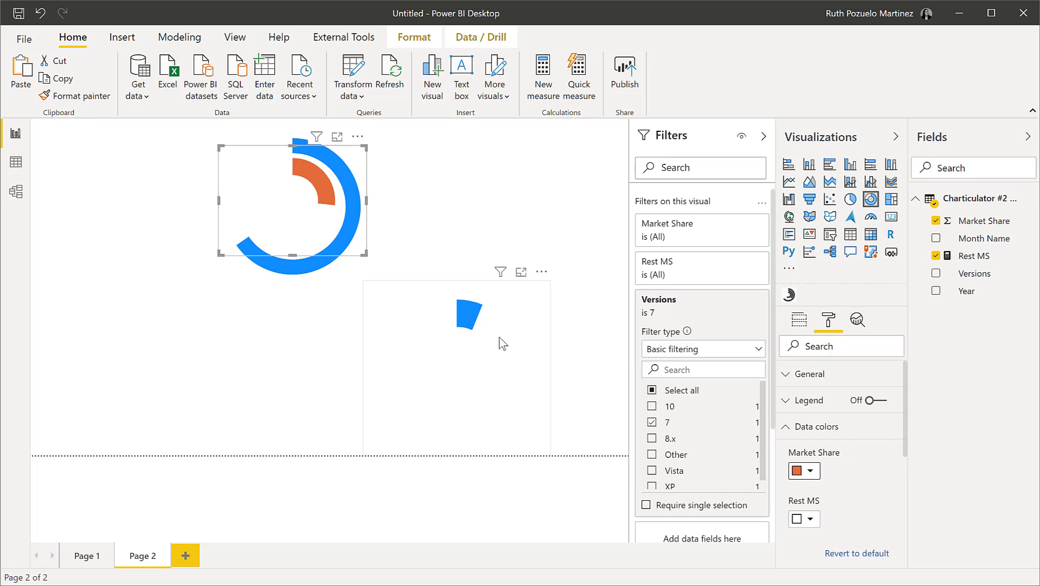
# - Move and shrink the 8.x donut to sit inside the Windows 7 ring
pyautogui.moveTo(524, 343); pyautogui.dragTo(350, 249)
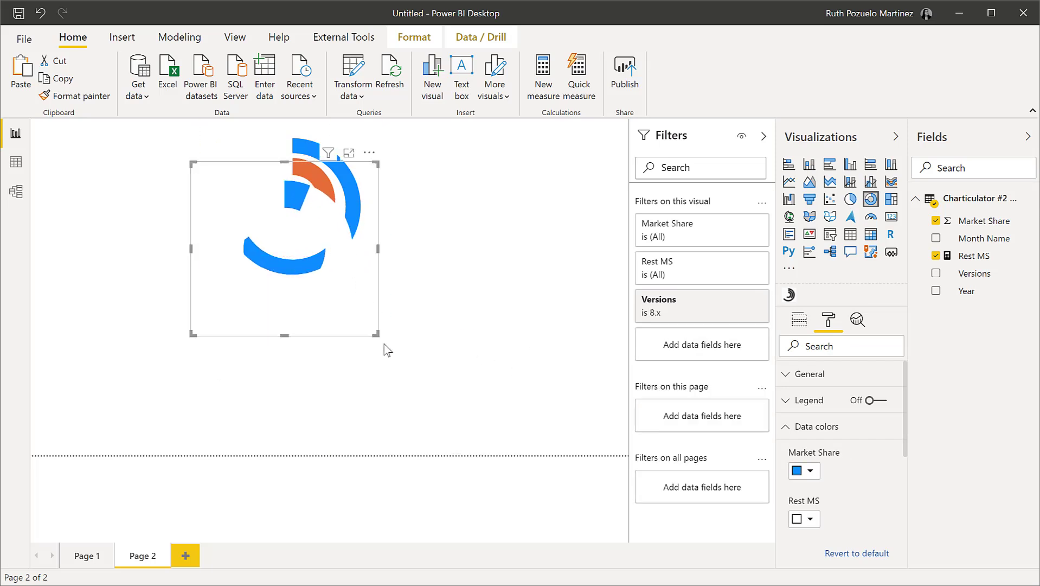
pyautogui.moveTo(374, 333); pyautogui.dragTo(343, 240)
pyautogui.moveTo(301, 209); pyautogui.dragTo(312, 224)
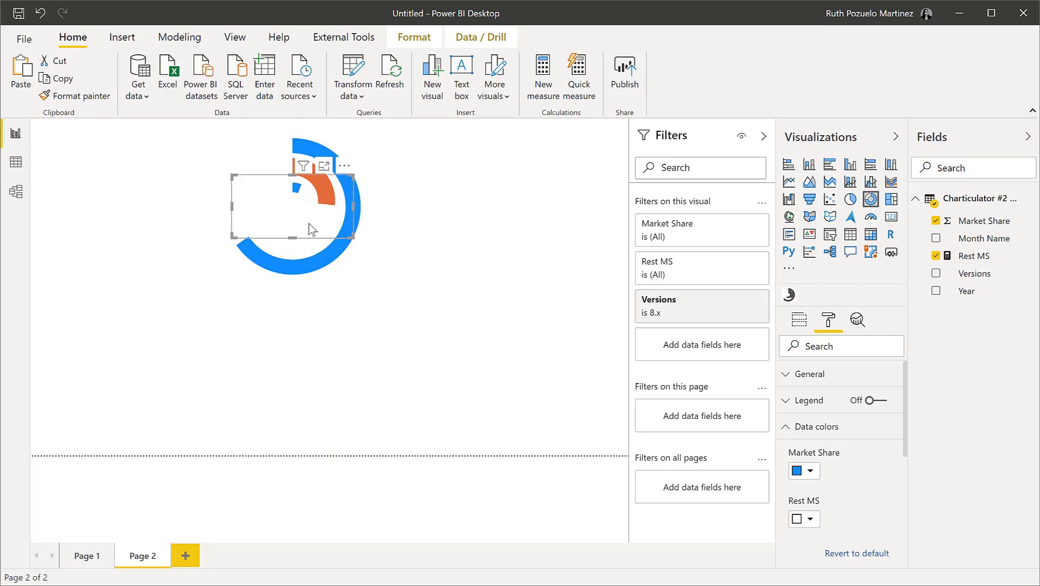
# - Lower the 8.x donut's inner radius to thicken its ring
pyautogui.scroll(-3, 849, 465)
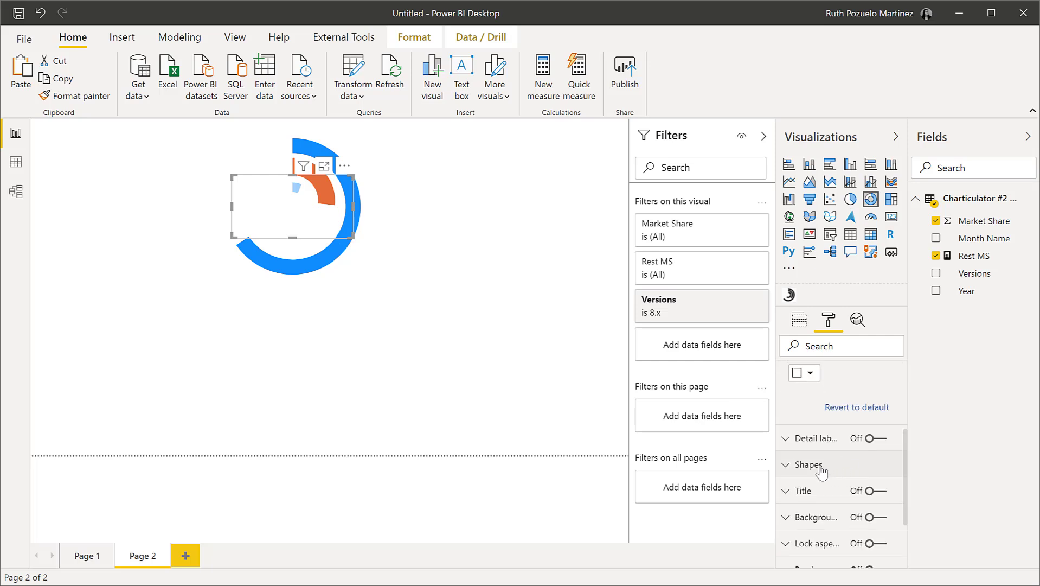
pyautogui.click(852, 465)
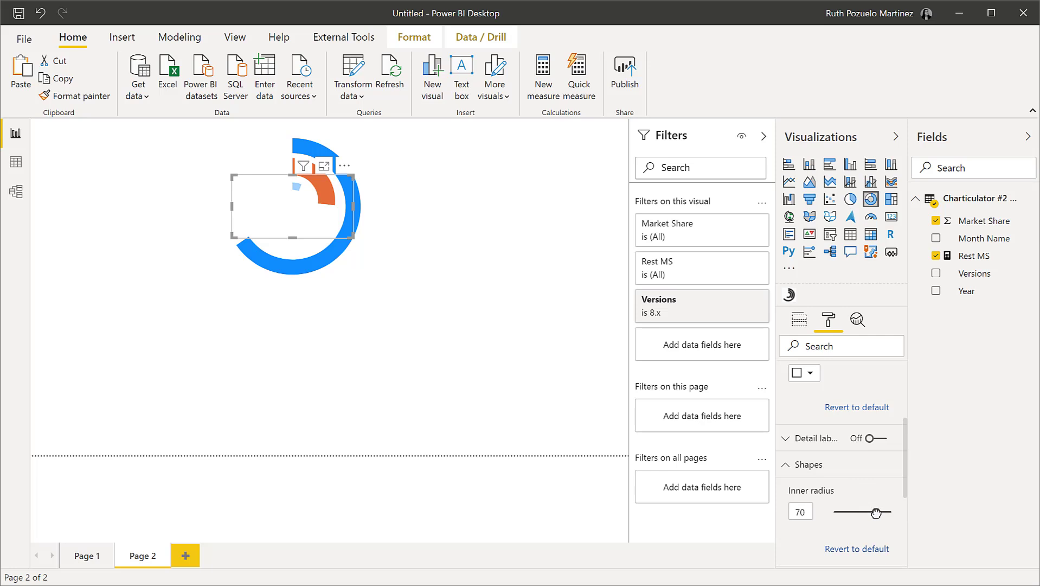
pyautogui.moveTo(877, 513); pyautogui.dragTo(853, 514)
pyautogui.click(391, 225)
pyautogui.click(302, 208)
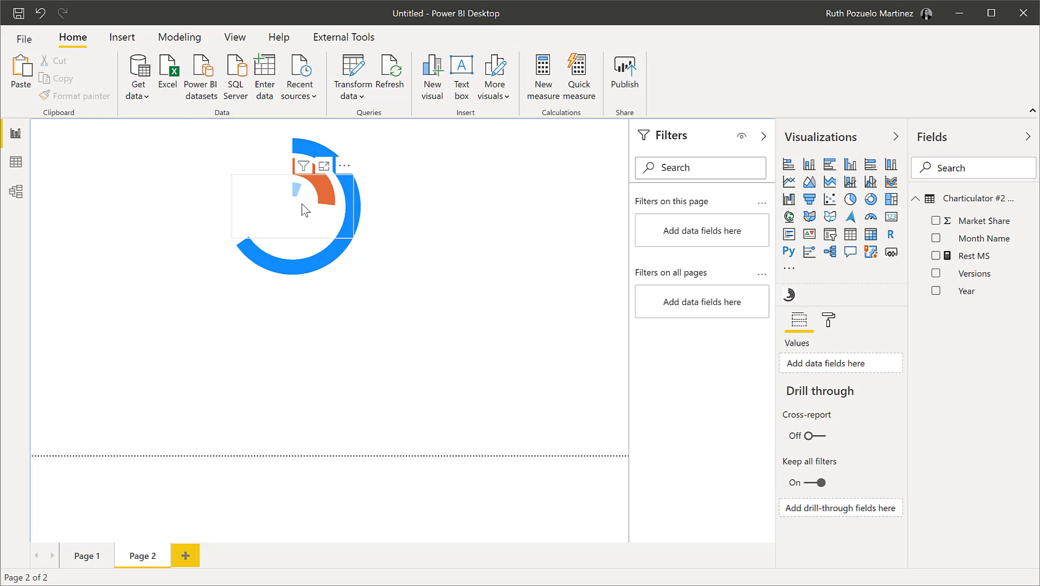
# - Colour the 8.x donut's Market Share arc pink
pyautogui.click(829, 321)
pyautogui.click(822, 477)
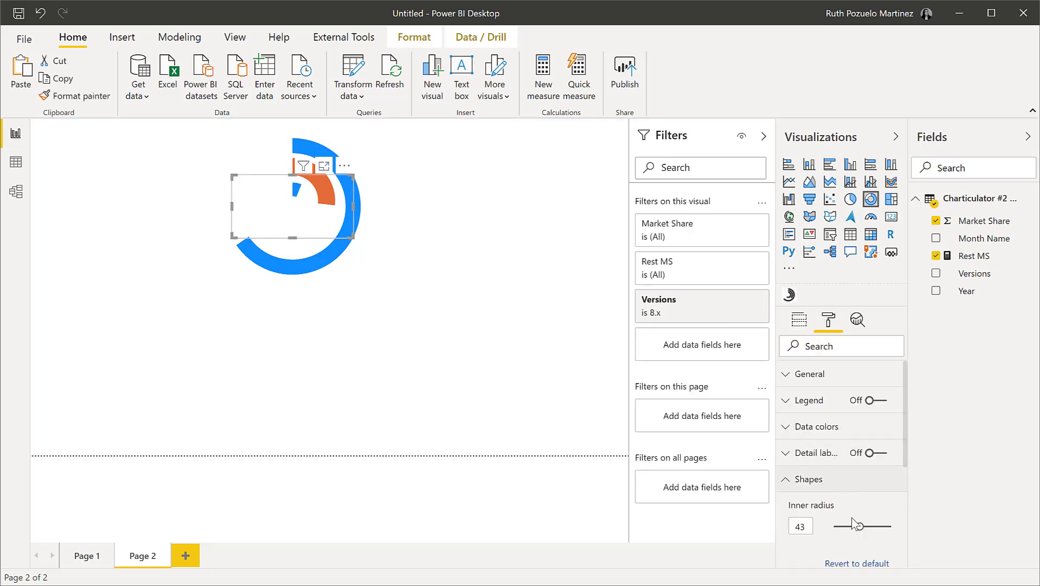
pyautogui.click(817, 426)
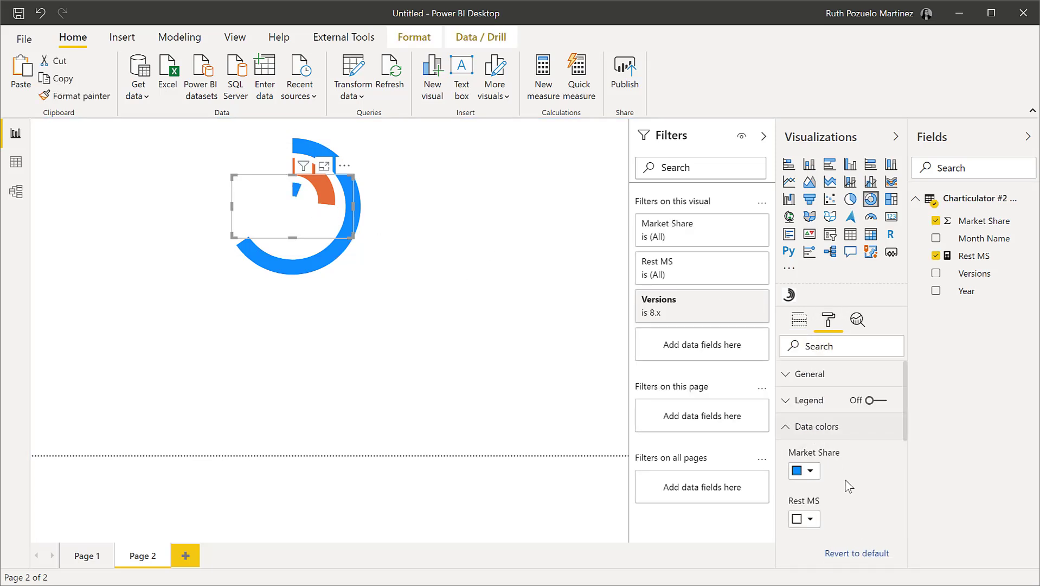
pyautogui.click(810, 474)
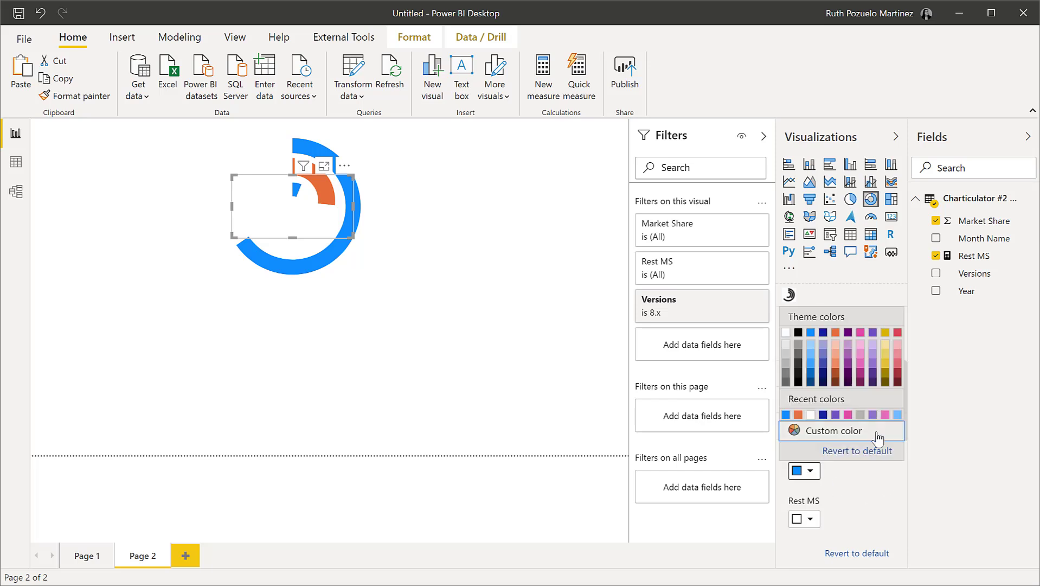
pyautogui.click(862, 337)
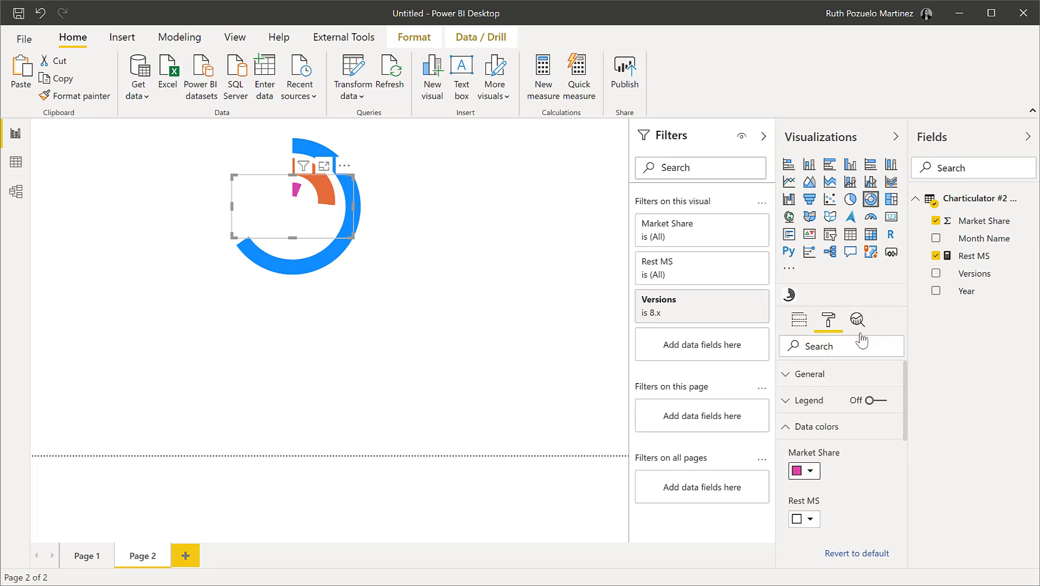
pyautogui.click(507, 266)
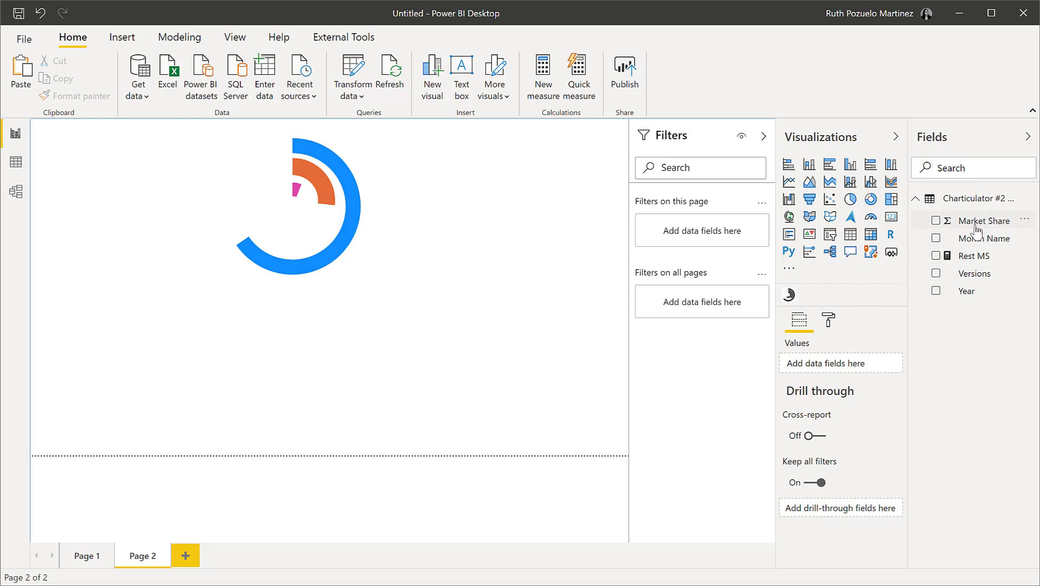
# - Drop Market Share and Versions onto the canvas and display them as a multi-row card
pyautogui.moveTo(976, 220); pyautogui.dragTo(556, 225)
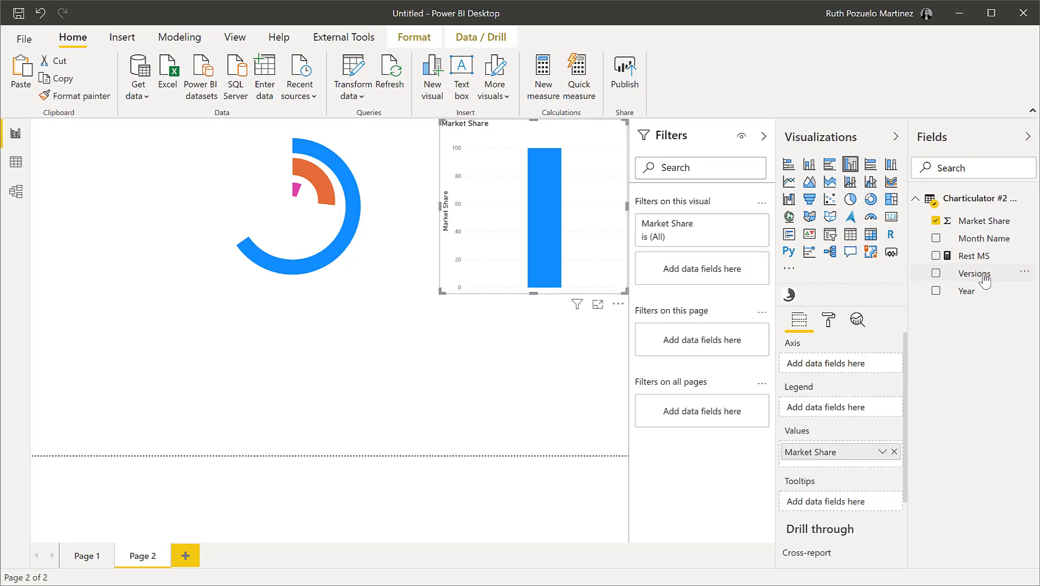
pyautogui.moveTo(985, 279); pyautogui.dragTo(578, 209)
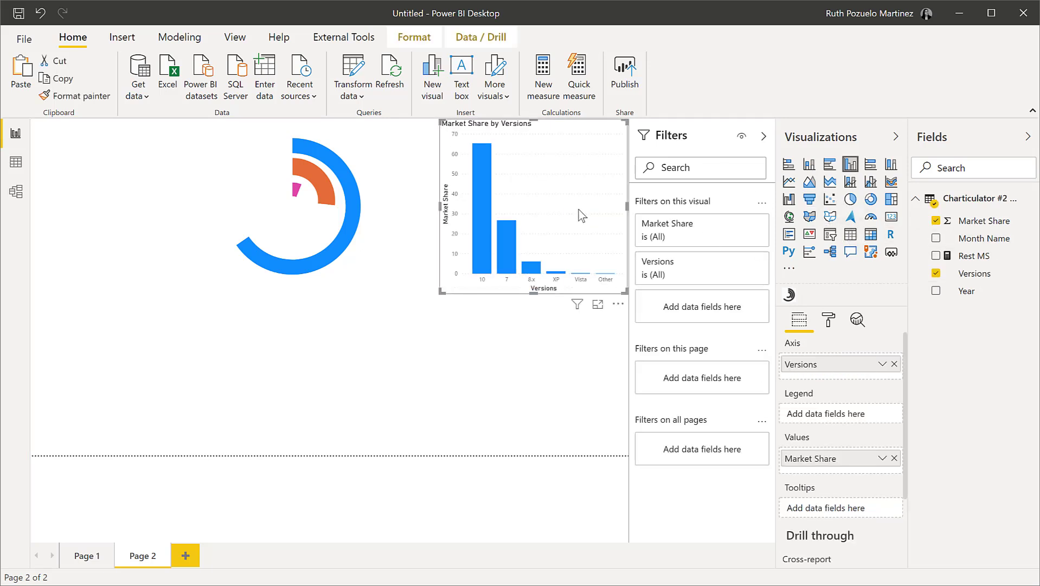
pyautogui.click(891, 217)
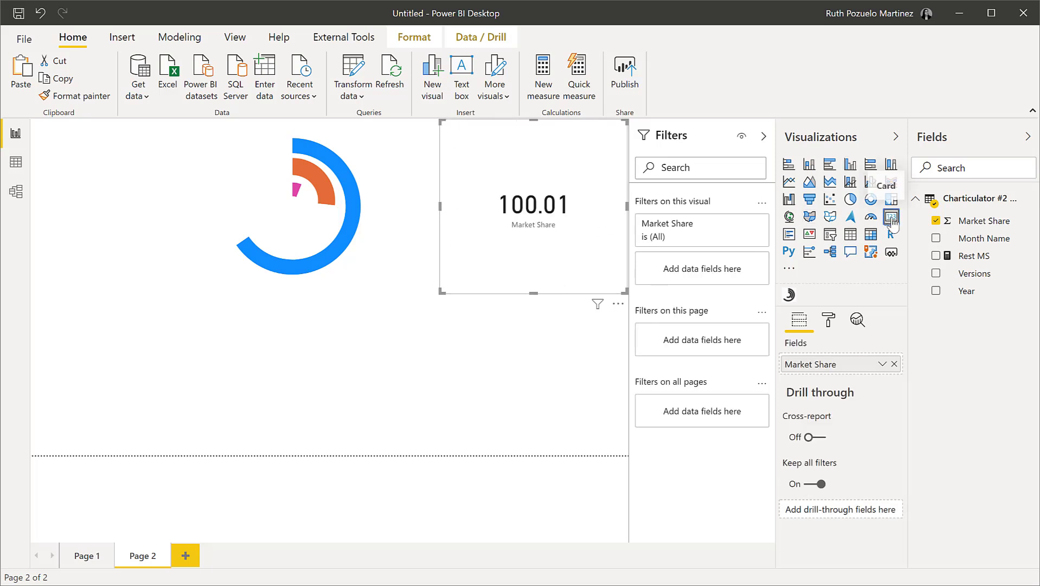
pyautogui.click(792, 236)
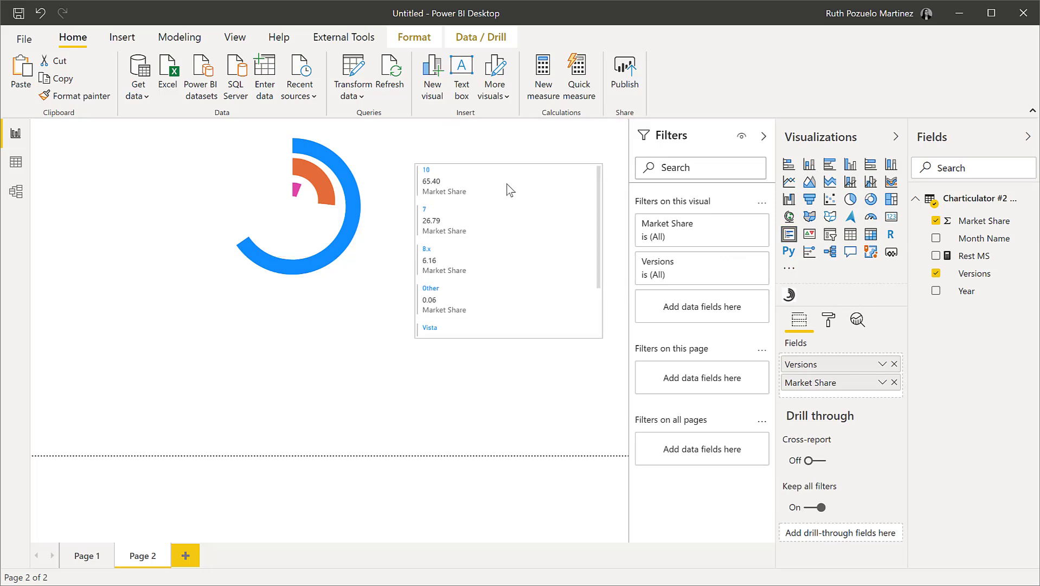
# - Hide the card's Market Share category labels and enlarge the version name text
pyautogui.click(830, 321)
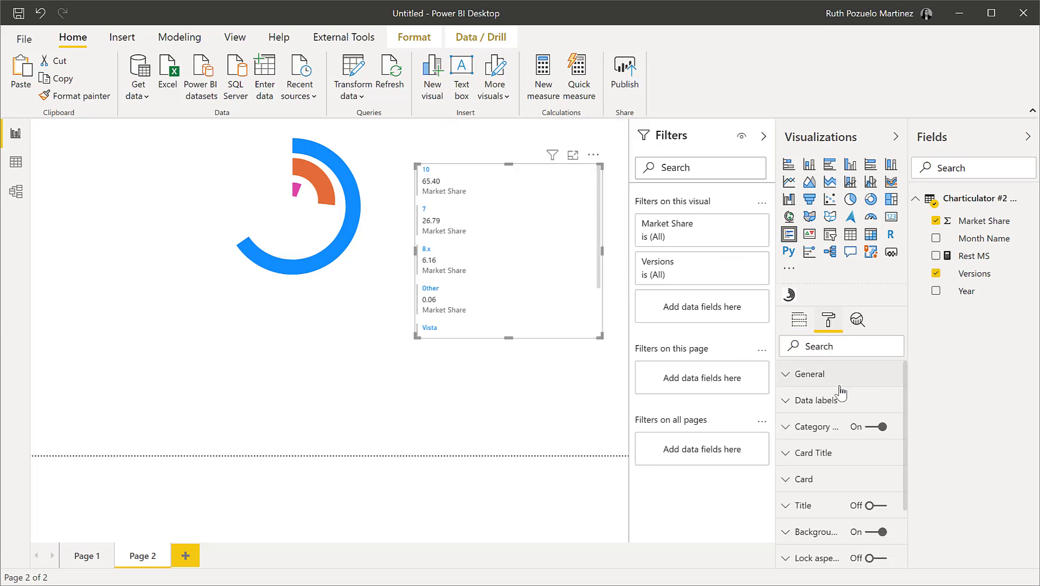
pyautogui.click(872, 430)
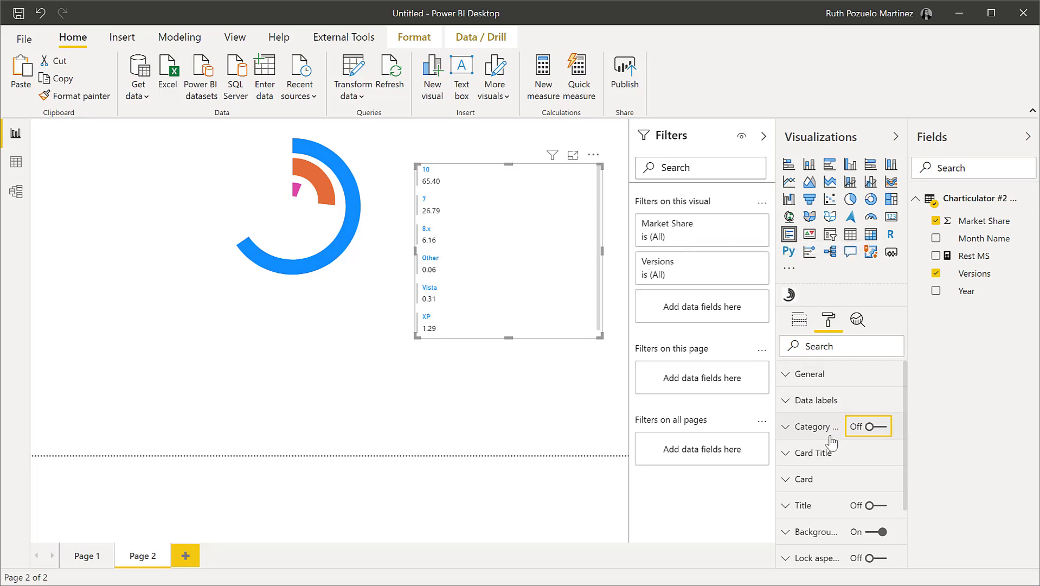
pyautogui.click(819, 456)
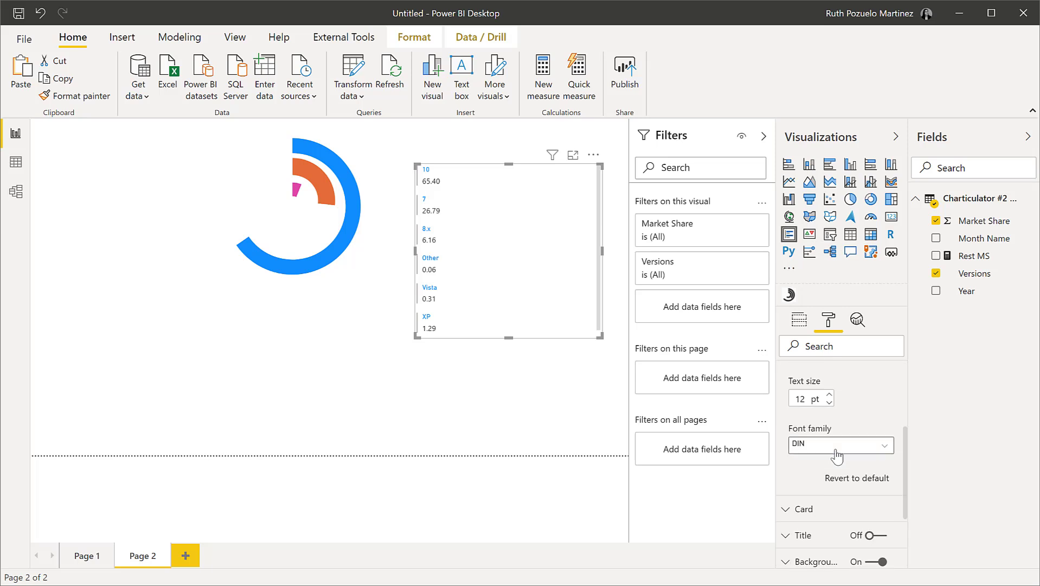
pyautogui.click(830, 402)
pyautogui.click(830, 401)
pyautogui.scroll(-1, 825, 434)
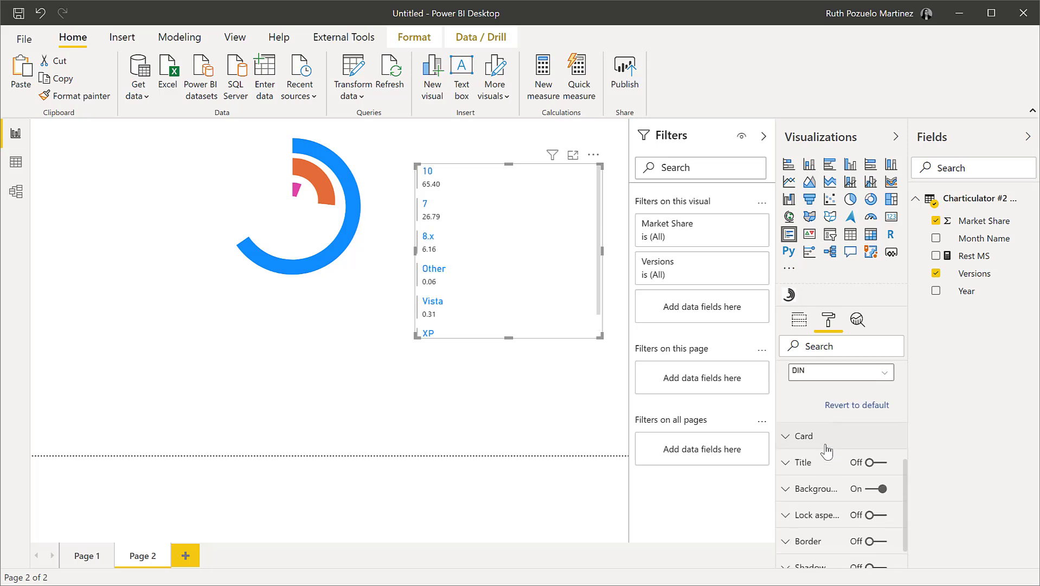
# - Give each multi-row card entry a blue side bar
pyautogui.click(844, 442)
pyautogui.scroll(-2, 853, 543)
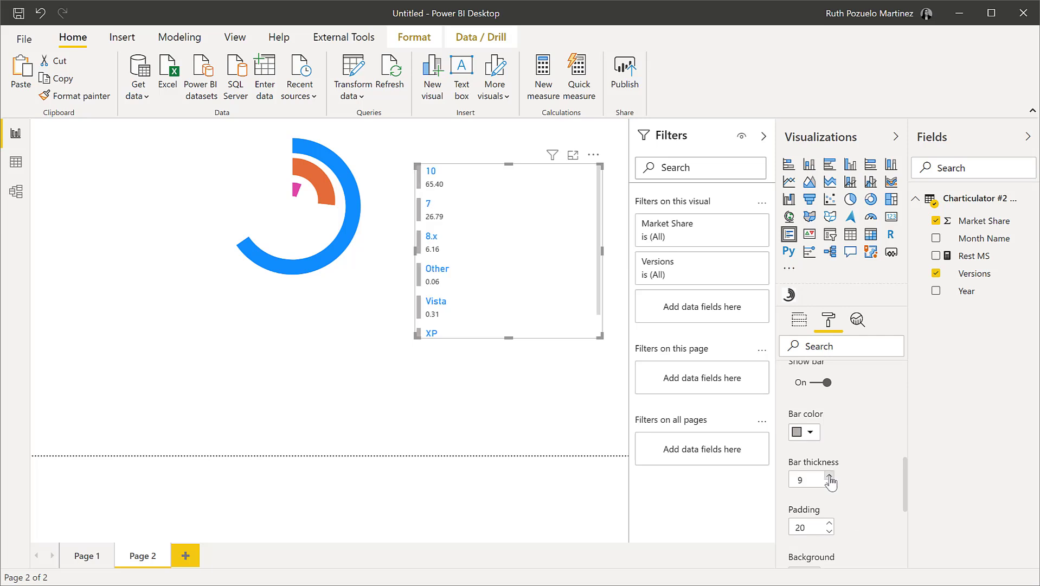
pyautogui.click(811, 434)
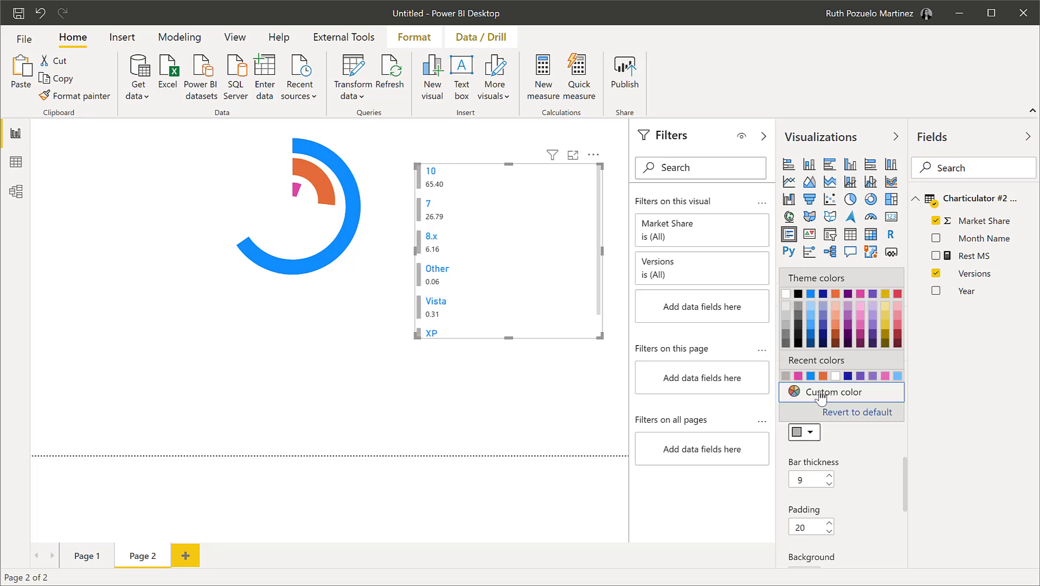
pyautogui.click(810, 294)
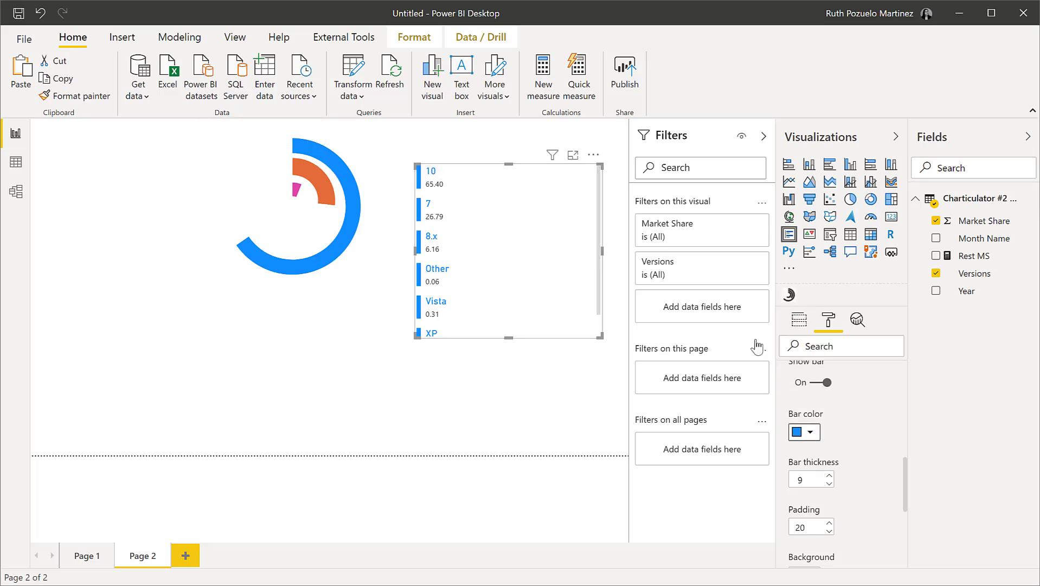
# - Filter the card to show only version 10 in its Versions filter
pyautogui.click(681, 232)
pyautogui.click(678, 237)
pyautogui.click(657, 277)
pyautogui.click(670, 370)
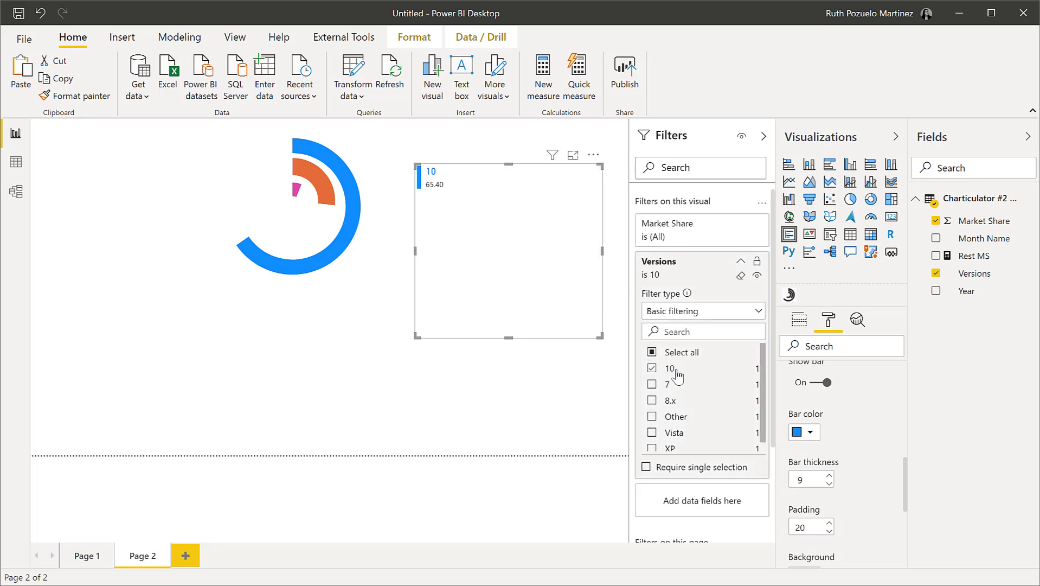
# - Shrink the version 10 card to a small box and paste a duplicate of it
pyautogui.moveTo(598, 334); pyautogui.dragTo(464, 247)
pyautogui.hotkey('ctrl', 'c')
pyautogui.hotkey('ctrl', 'v')
pyautogui.hotkey('ctrl', 'v')
# - Switch the second card's Versions filter to version 7
pyautogui.click(455, 218)
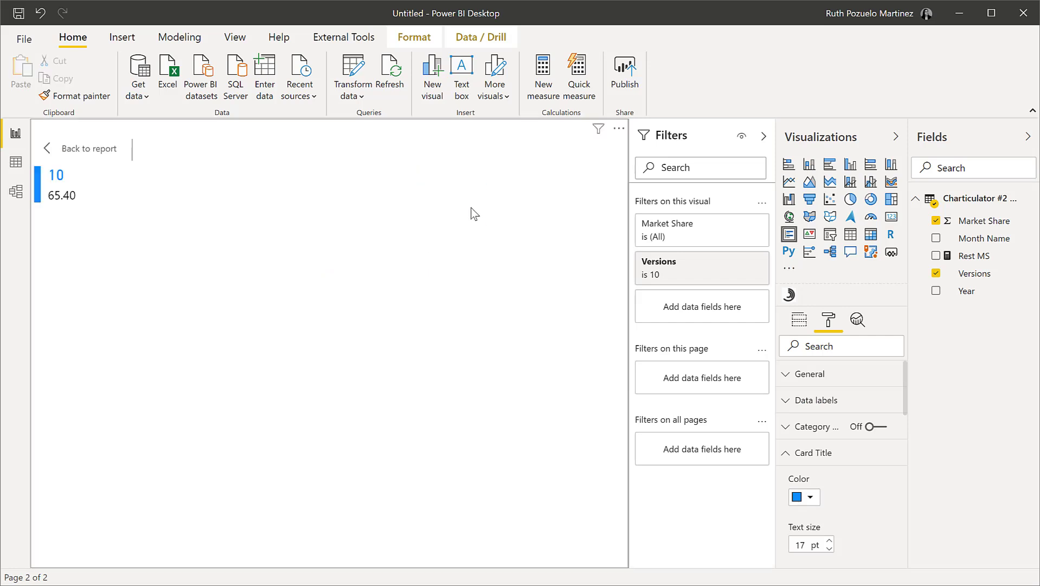
pyautogui.click(85, 152)
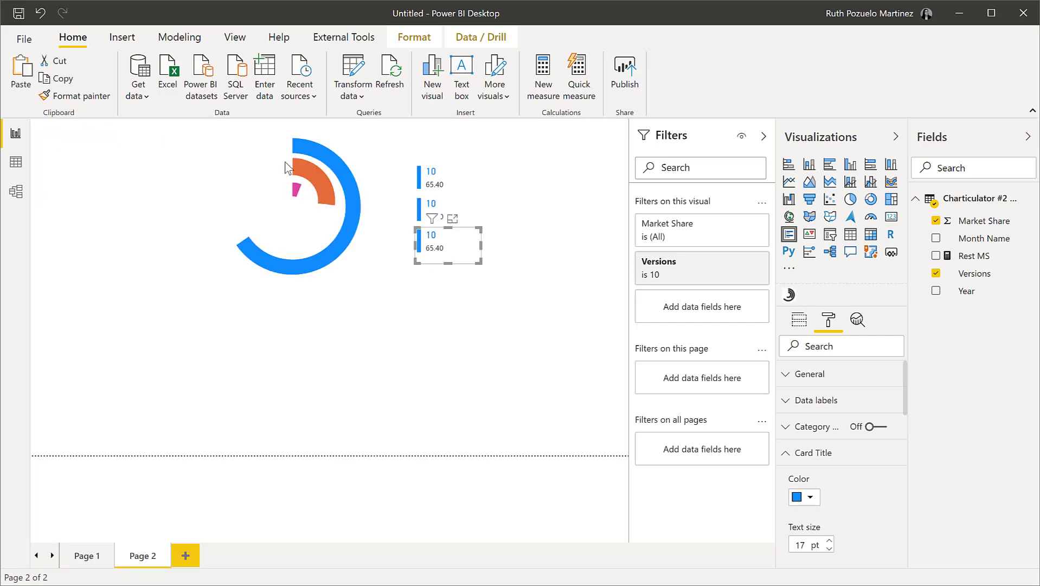
pyautogui.click(468, 205)
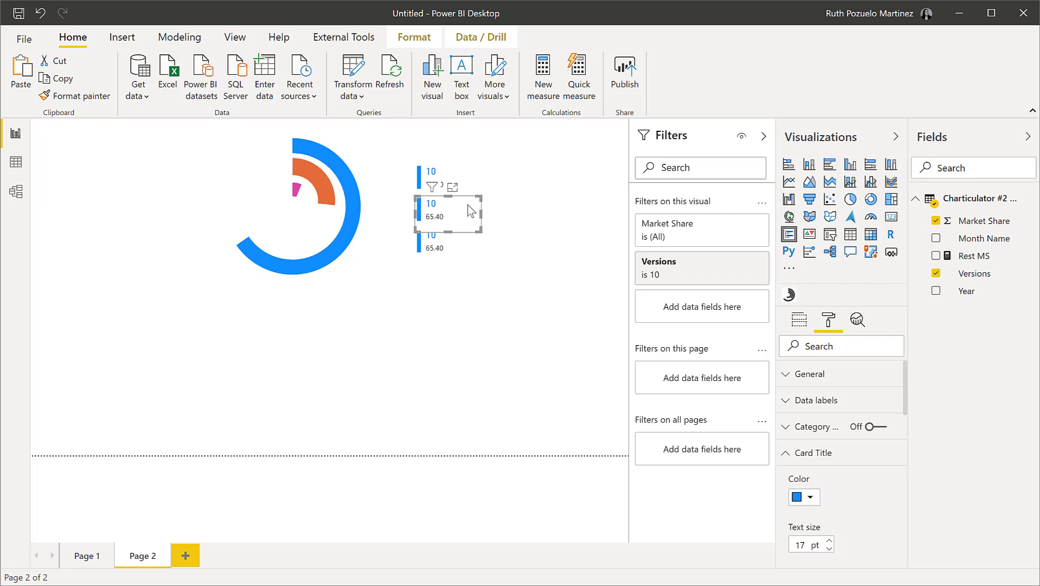
pyautogui.click(683, 276)
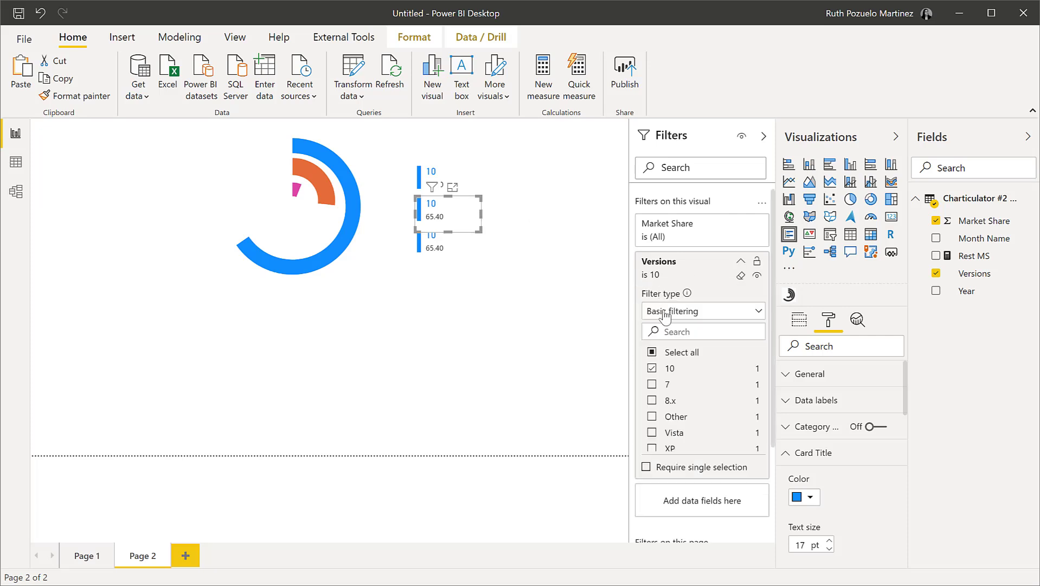
pyautogui.click(668, 383)
# - Make the version 7 card's title and bar orange
pyautogui.click(811, 497)
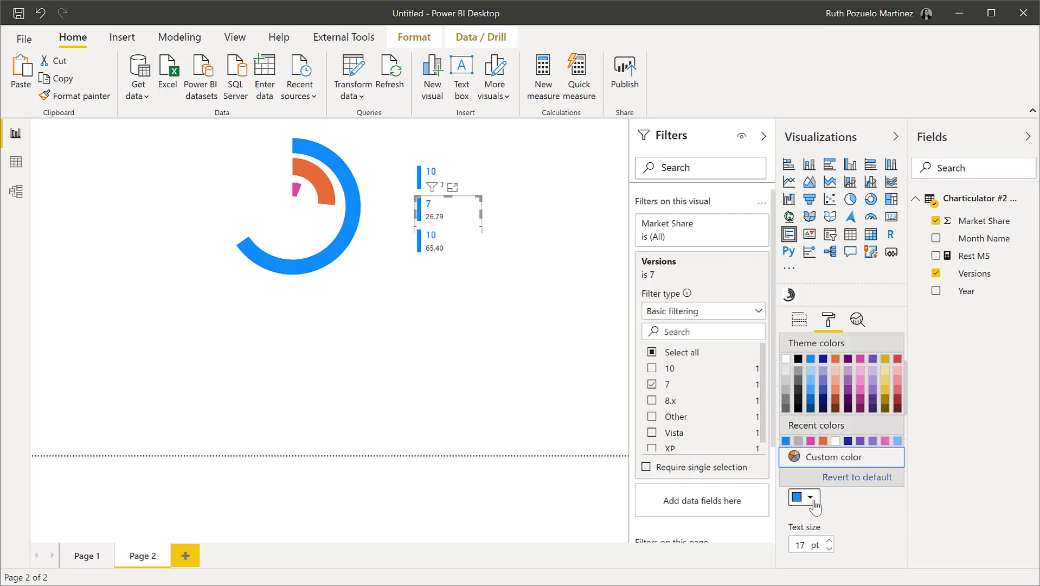
pyautogui.click(834, 367)
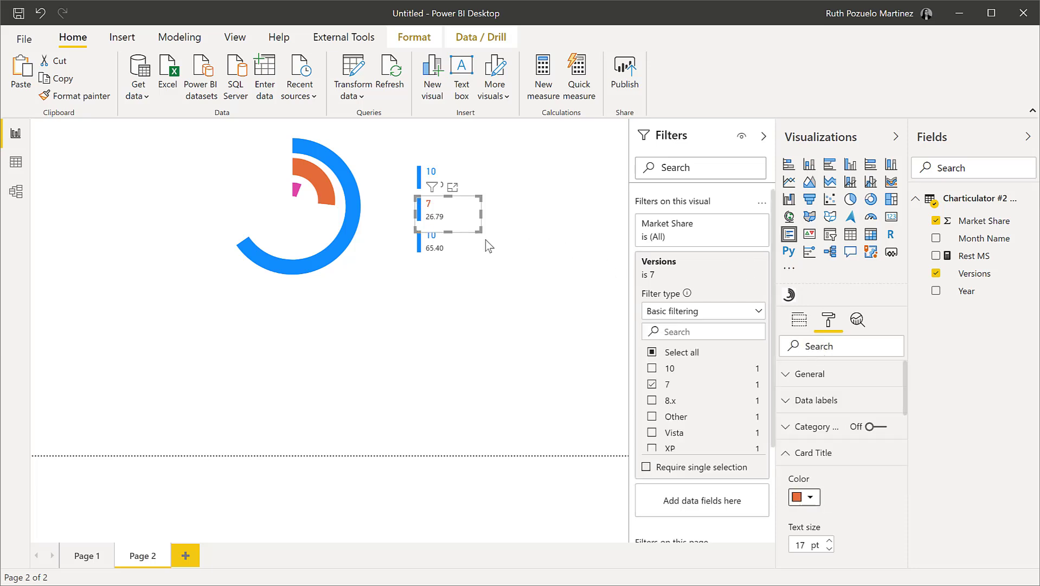
pyautogui.scroll(-4, 813, 470)
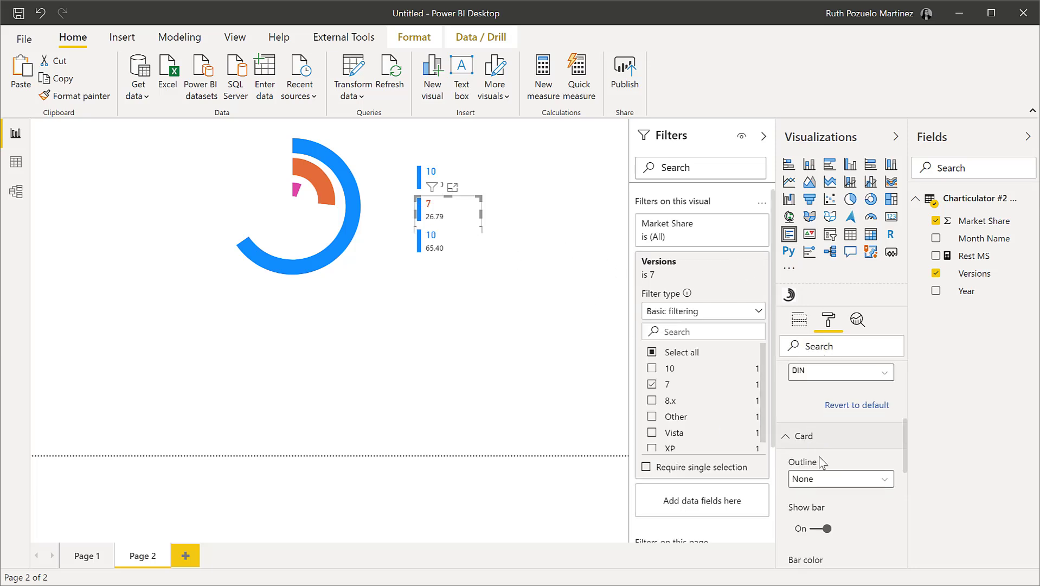
pyautogui.click(812, 446)
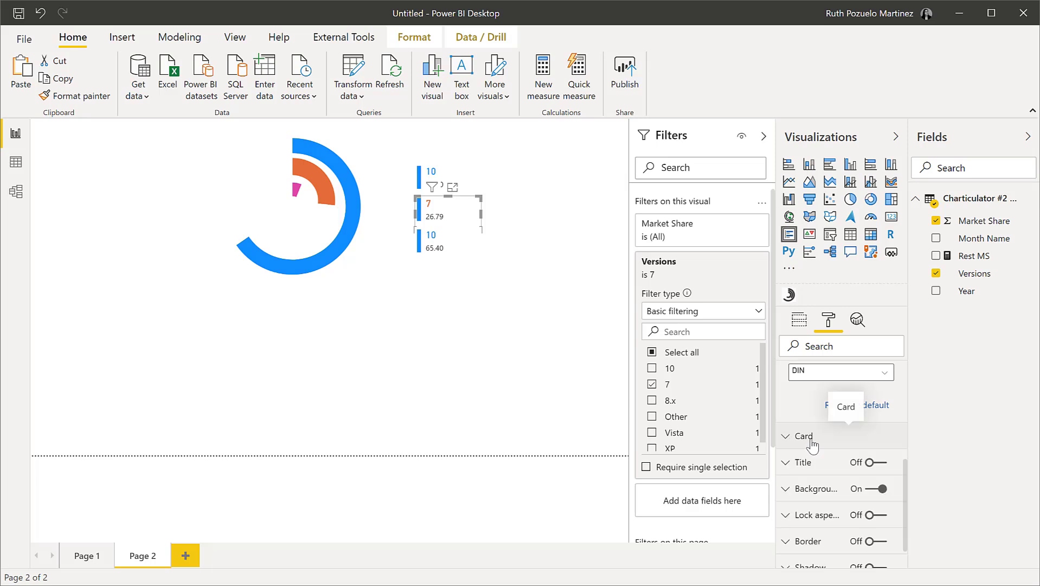
pyautogui.click(805, 369)
pyautogui.scroll(-3, 840, 517)
pyautogui.click(810, 433)
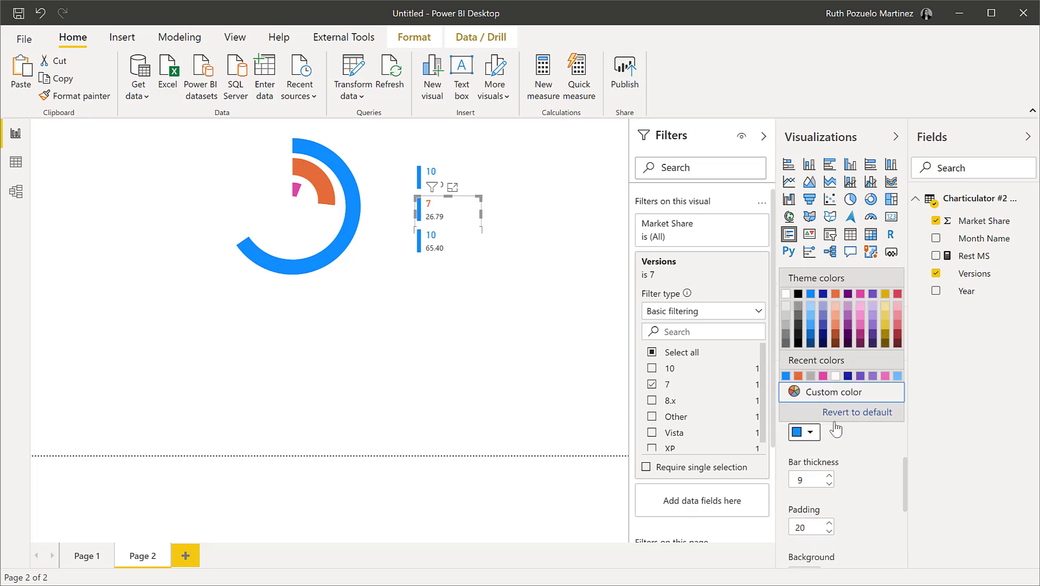
pyautogui.click(839, 304)
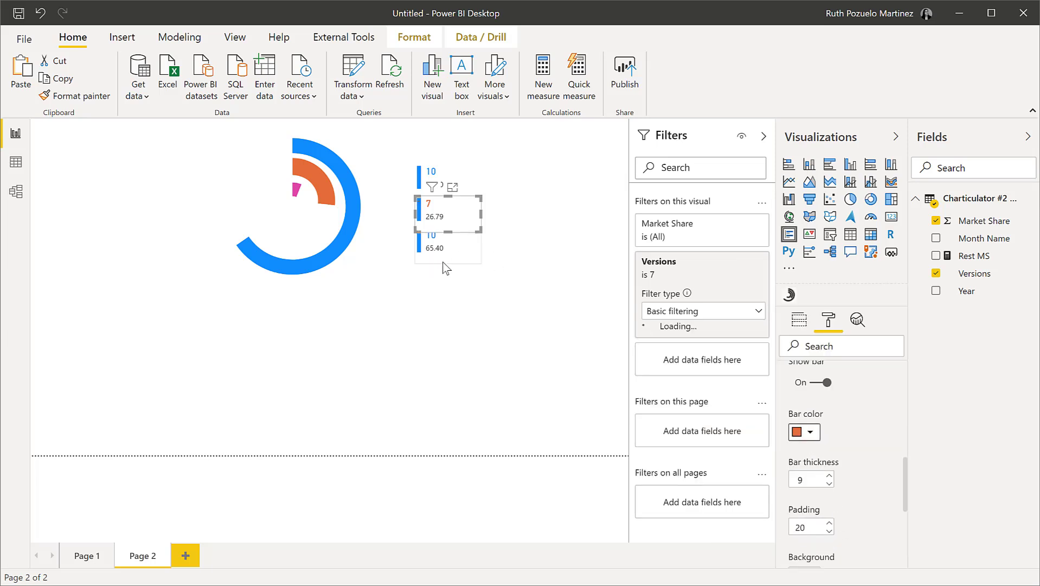
# - Give the third legend card a magenta bar and a pink title
pyautogui.click(472, 255)
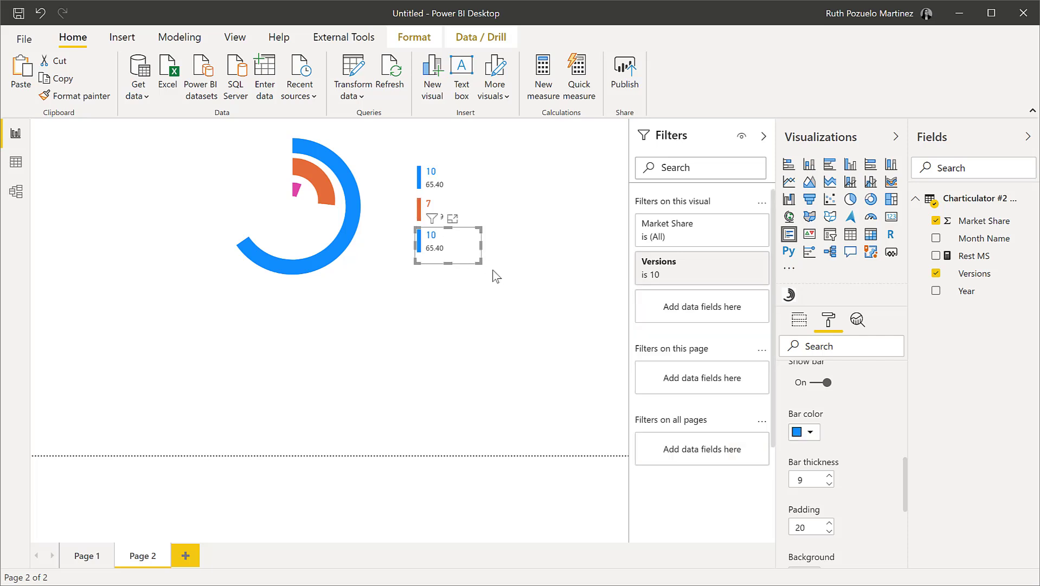
pyautogui.click(810, 433)
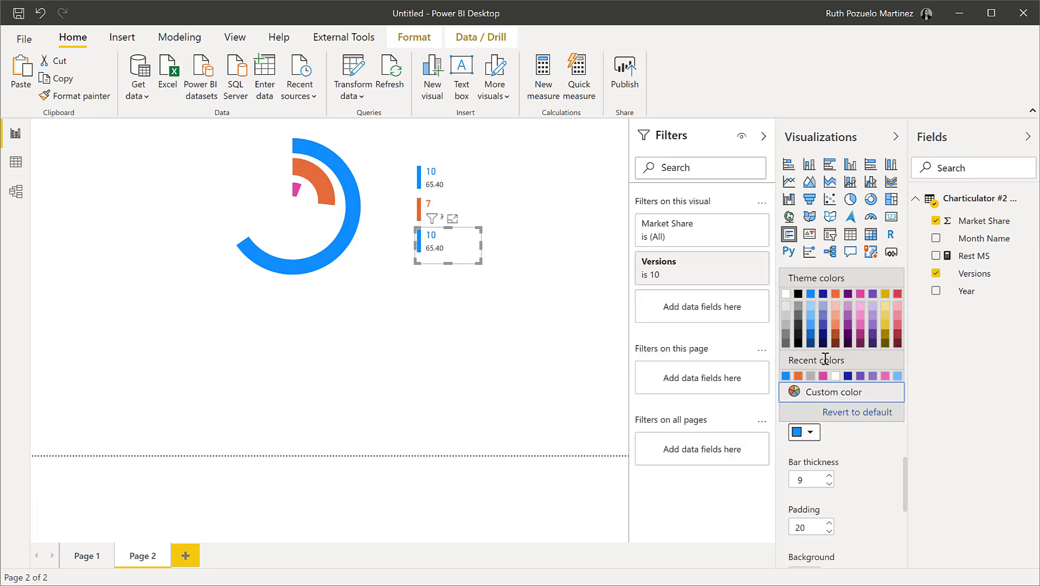
pyautogui.click(861, 294)
pyautogui.scroll(-3, 824, 428)
pyautogui.scroll(5, 824, 429)
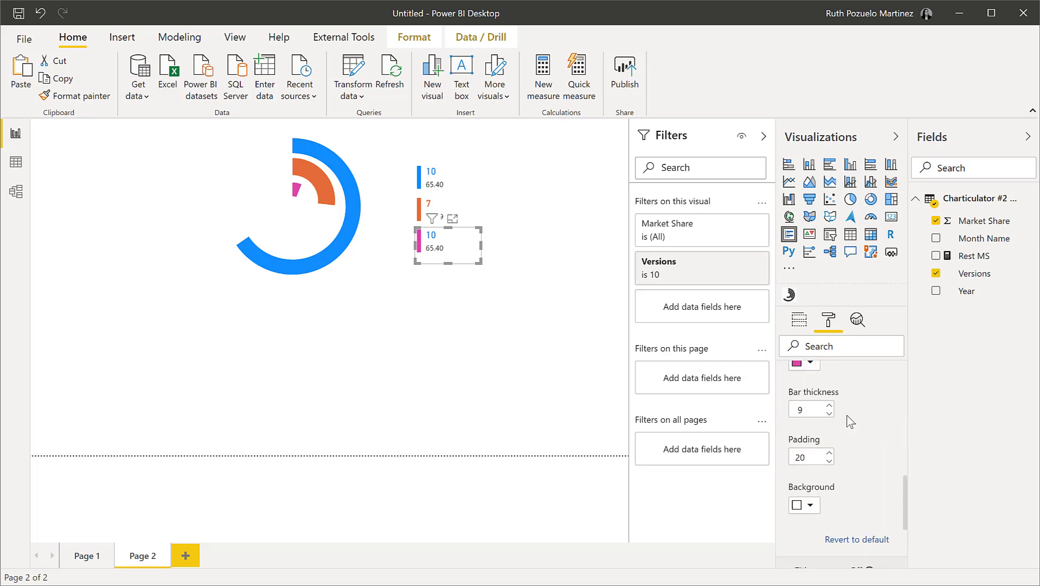
pyautogui.scroll(2, 846, 423)
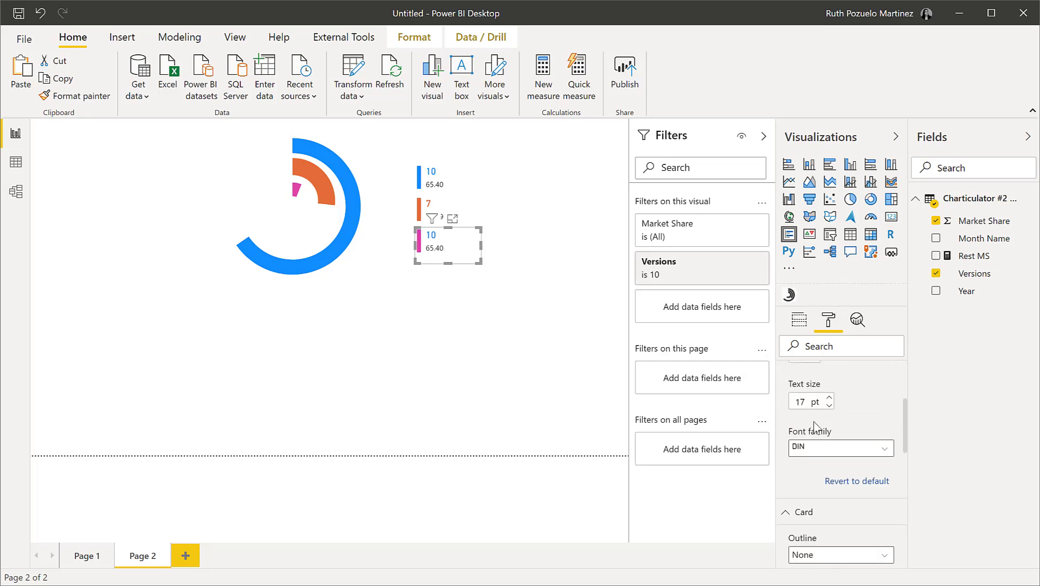
pyautogui.scroll(1, 816, 428)
pyautogui.click(812, 428)
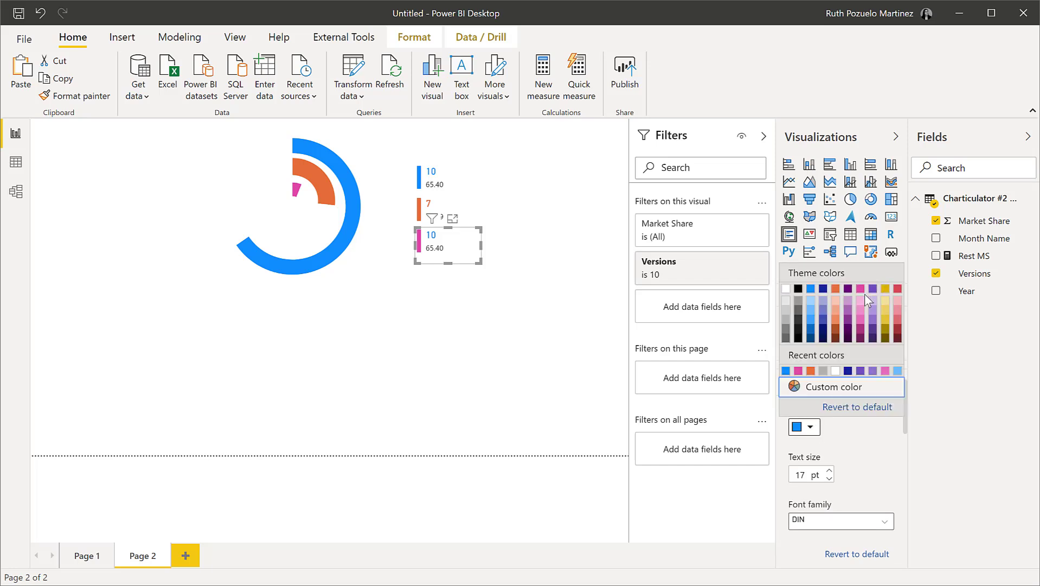
pyautogui.click(861, 289)
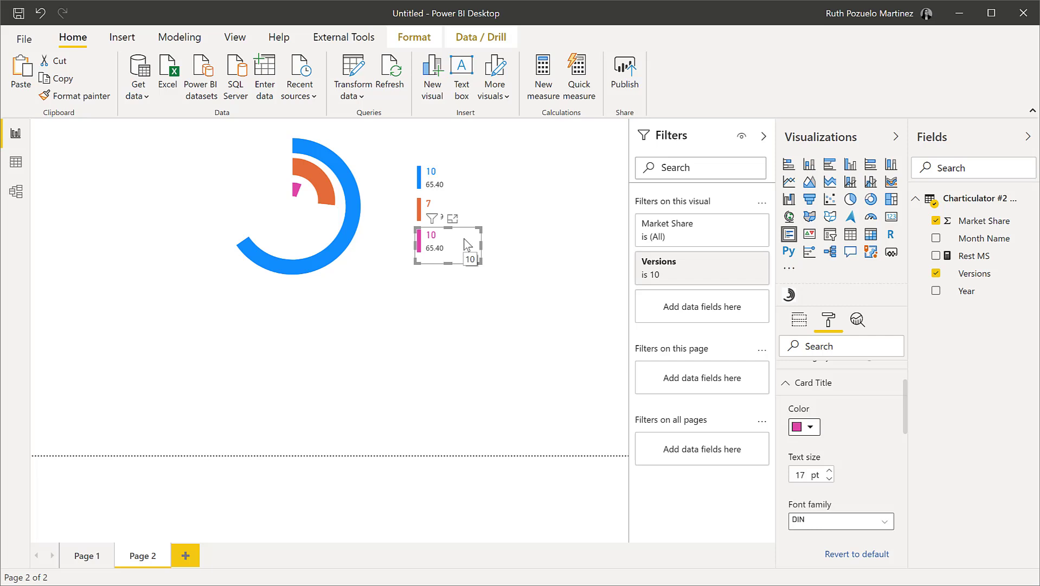
# - Change the third card's Versions filter from 10 to 8.x
pyautogui.click(663, 270)
pyautogui.click(671, 401)
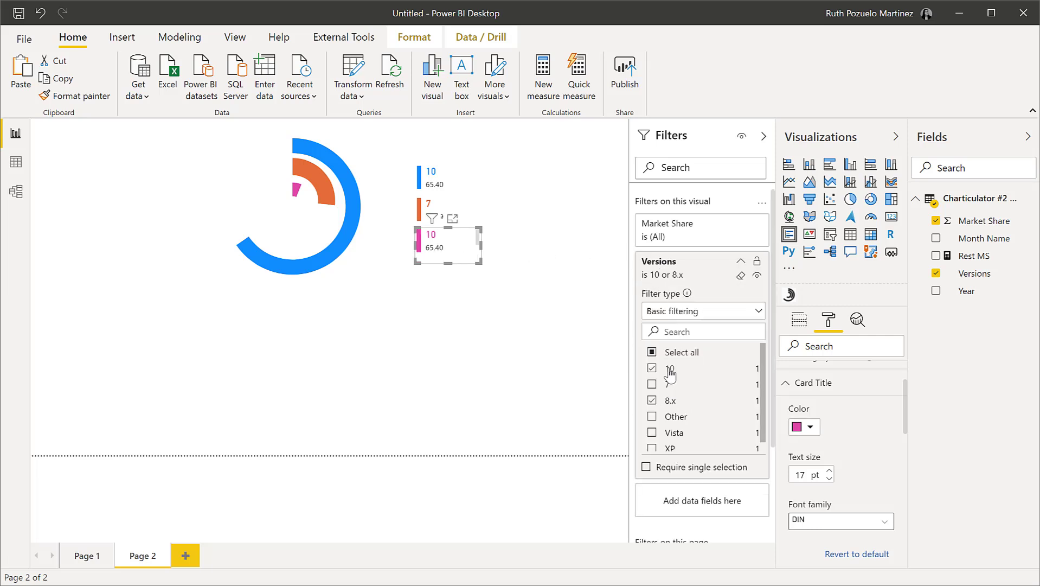
pyautogui.click(671, 369)
pyautogui.click(521, 358)
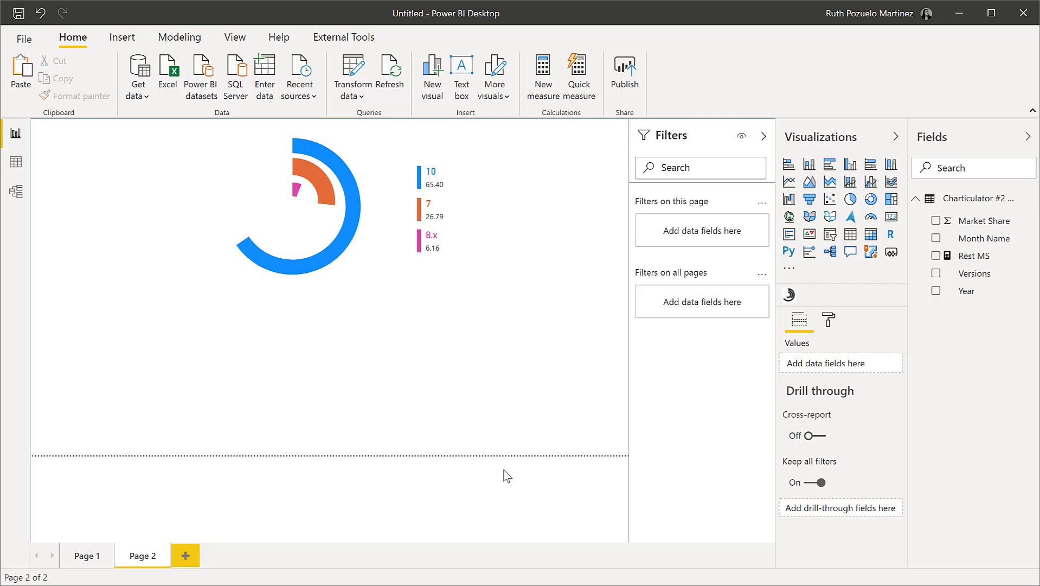
pyautogui.hotkey('alt', 'Tab')
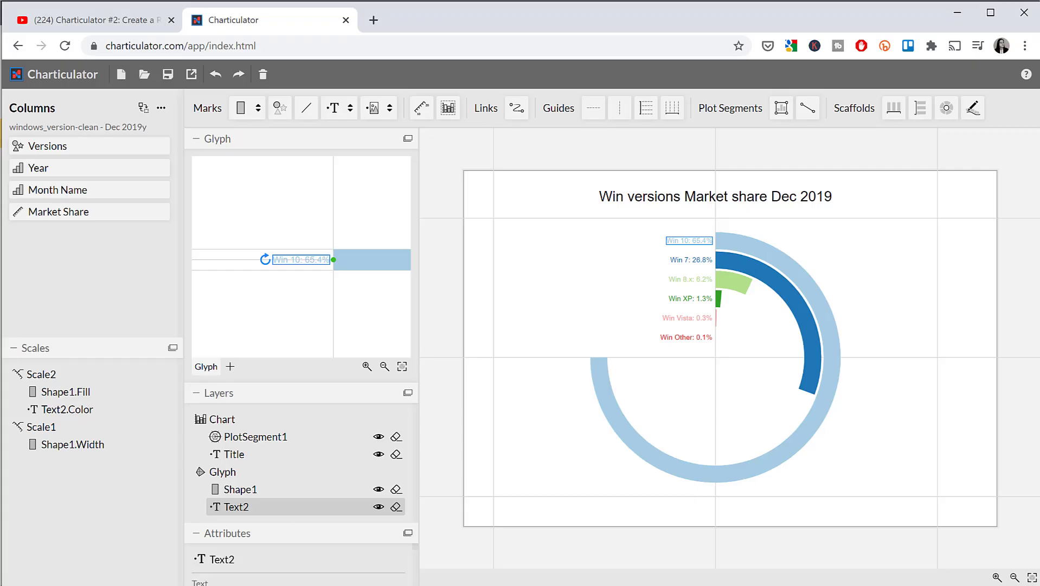
pyautogui.click(94, 22)
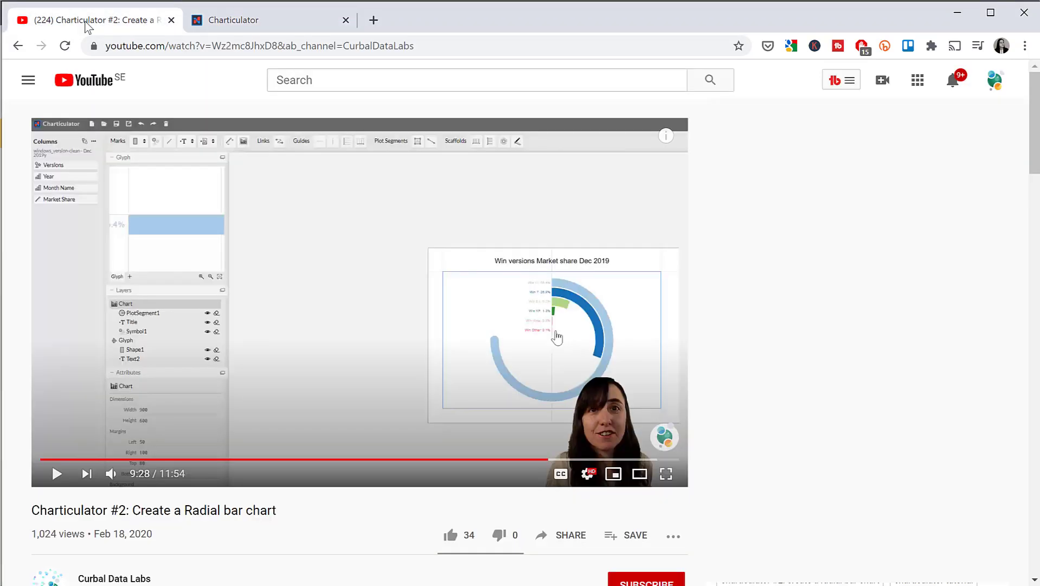
pyautogui.scroll(-1, 185, 567)
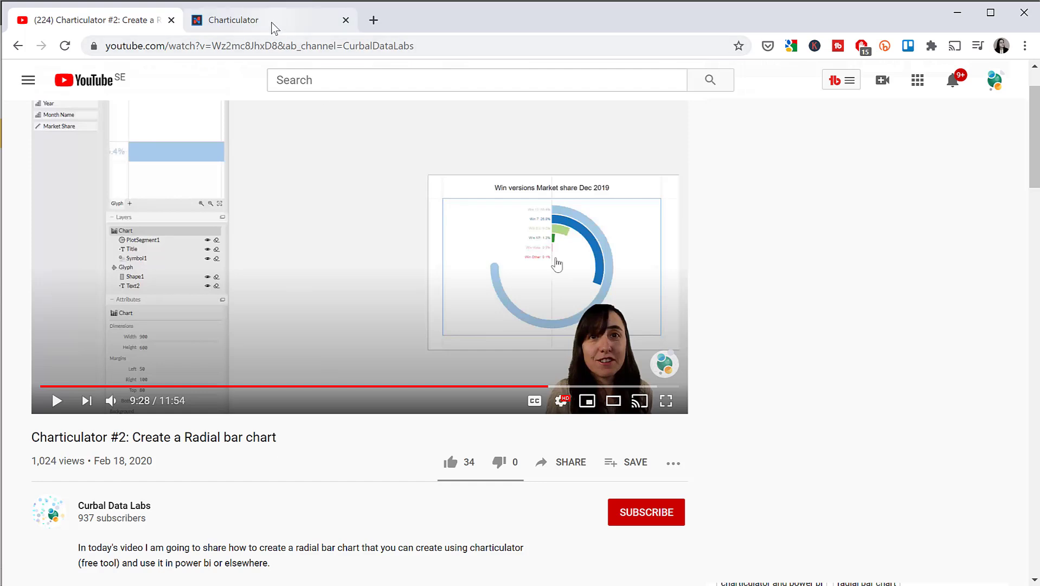
pyautogui.click(220, 27)
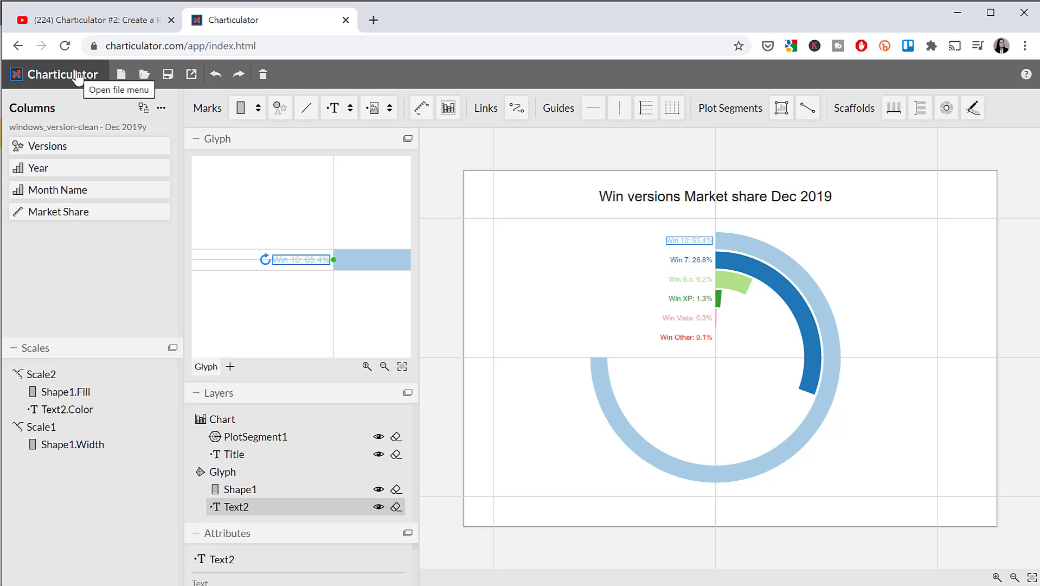
pyautogui.click(97, 21)
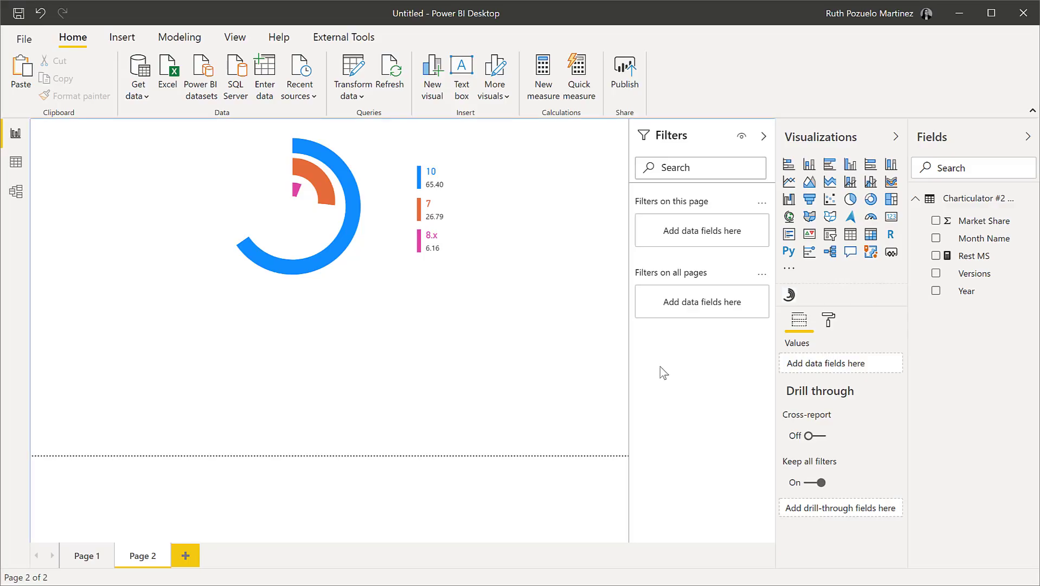
# - Add an empty radial bar chart custom visual on Page 1, positioned toward the page centre
pyautogui.click(789, 268)
pyautogui.click(87, 555)
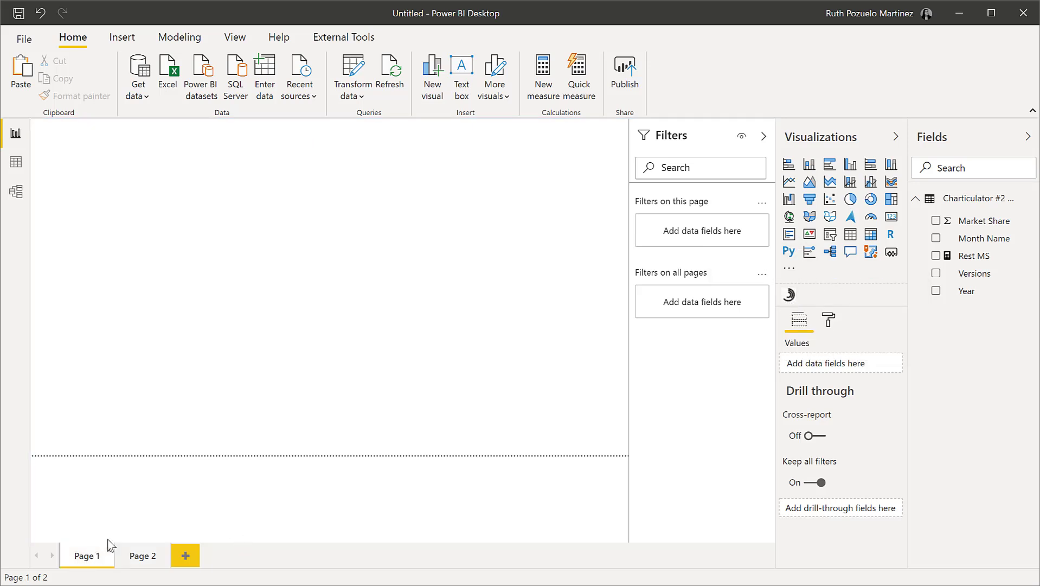
pyautogui.click(789, 294)
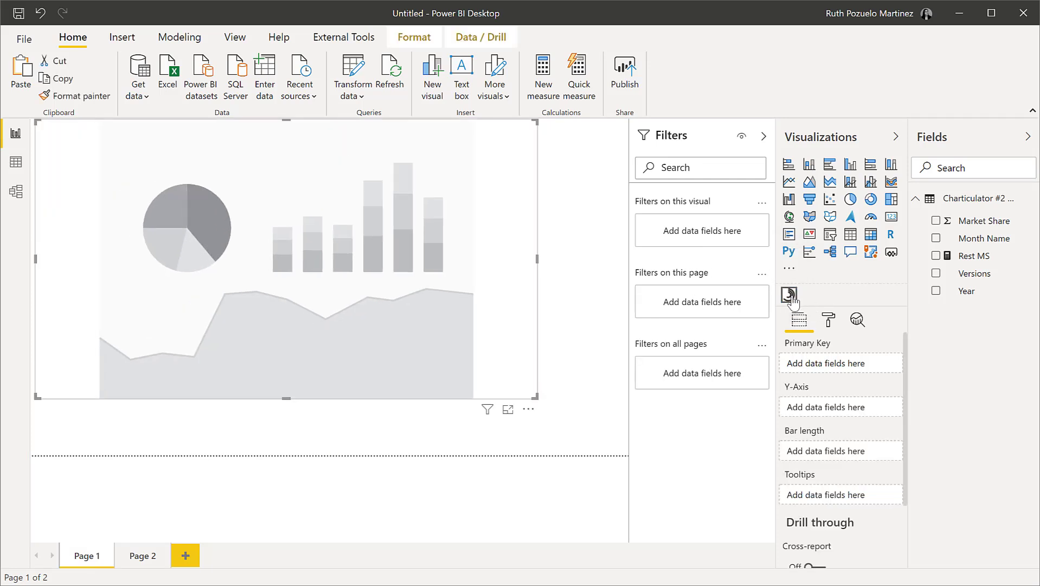
pyautogui.moveTo(398, 225); pyautogui.dragTo(425, 247)
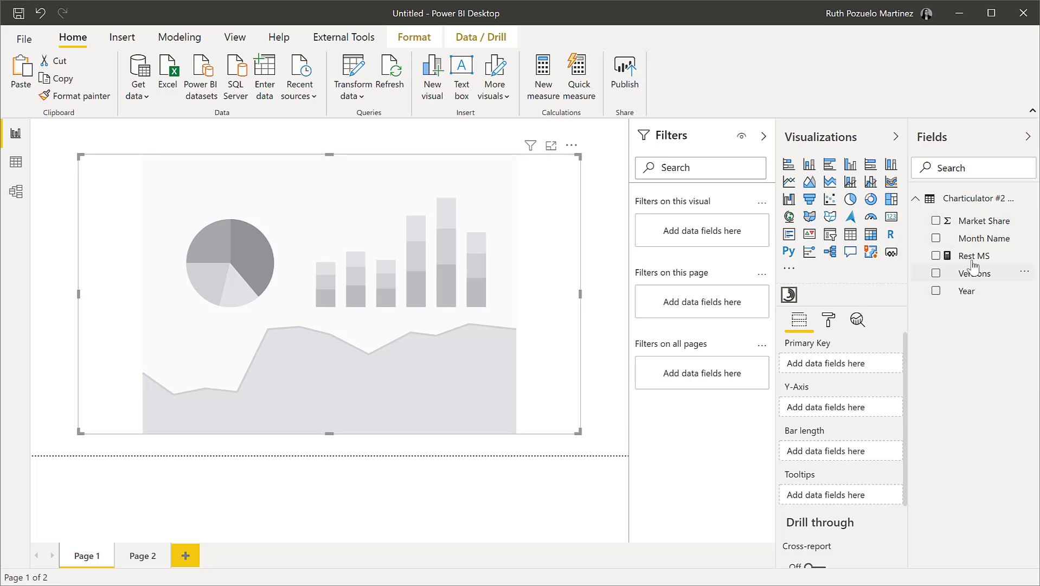
# - Put Versions on Y-Axis and Market Share on Bar length, and switch the visual title off
pyautogui.moveTo(968, 274); pyautogui.dragTo(843, 414)
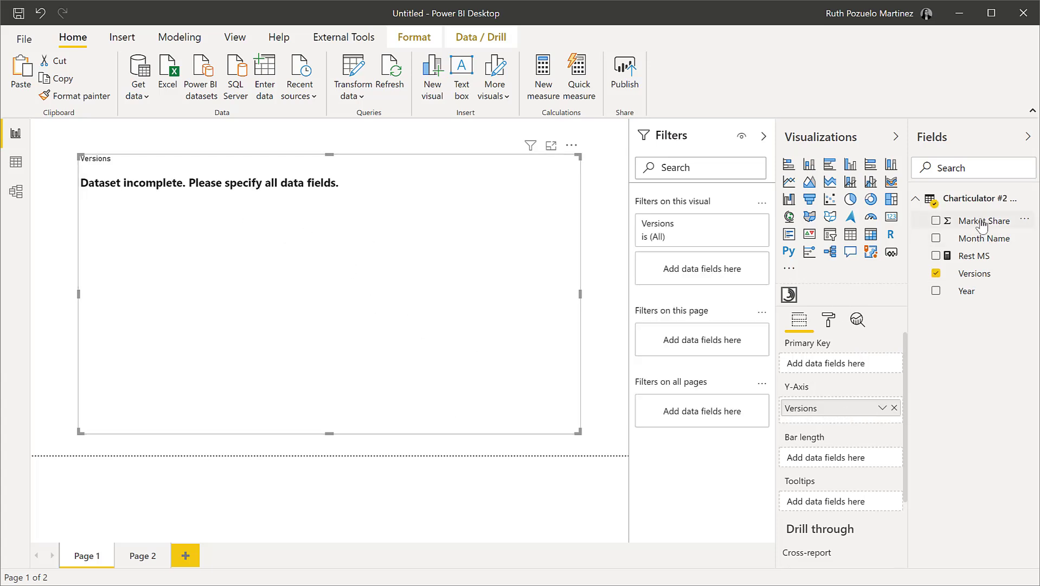
pyautogui.moveTo(970, 222); pyautogui.dragTo(838, 465)
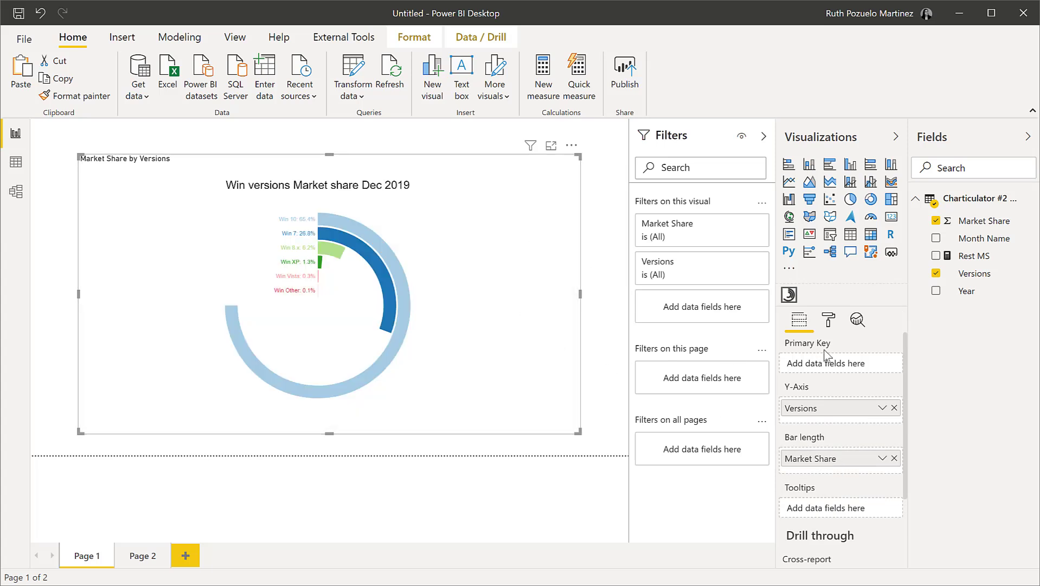
pyautogui.click(828, 321)
pyautogui.scroll(-2, 855, 399)
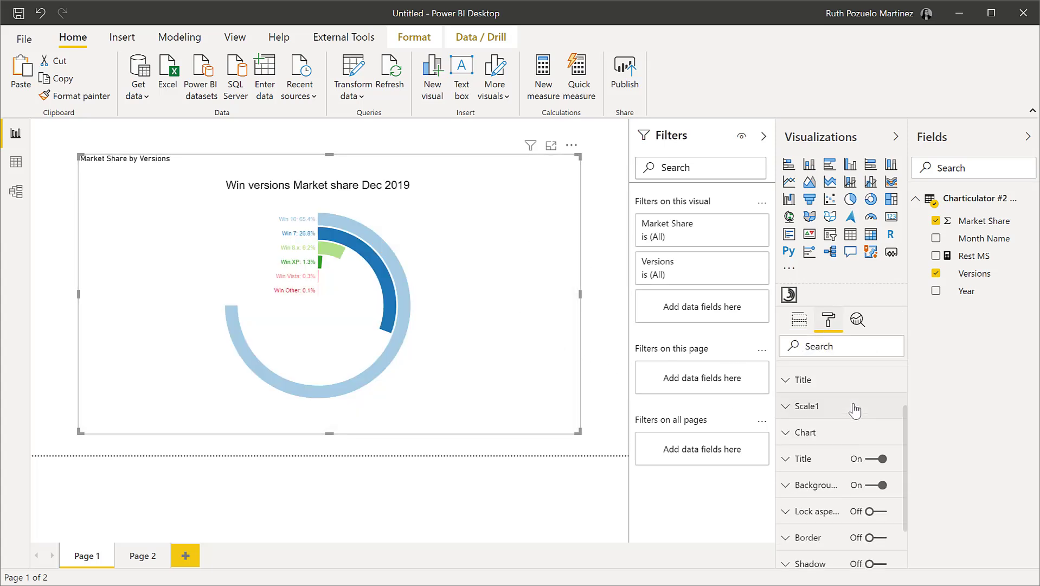
pyautogui.click(840, 389)
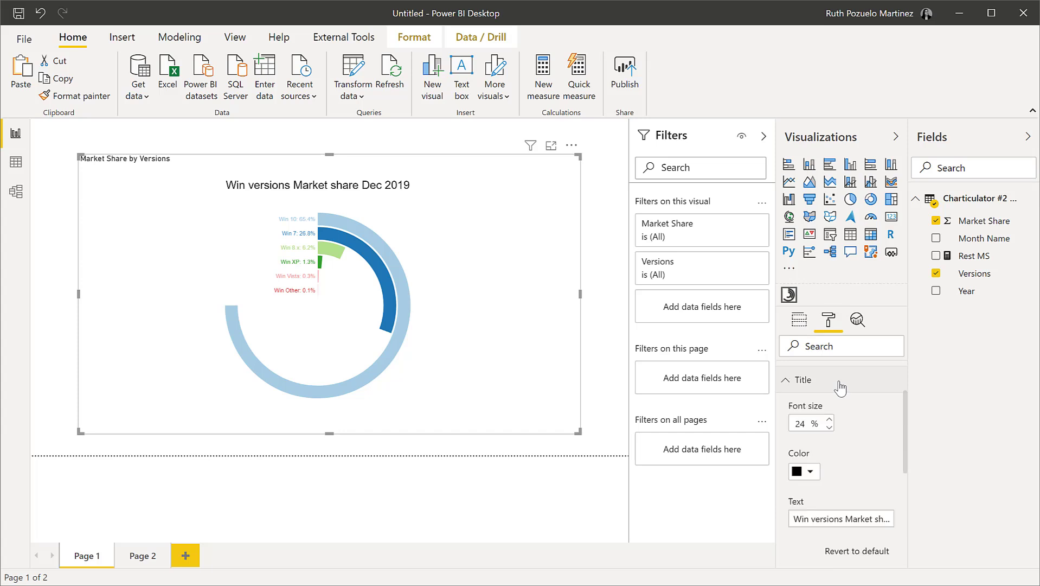
pyautogui.scroll(-1, 840, 387)
pyautogui.scroll(3, 842, 386)
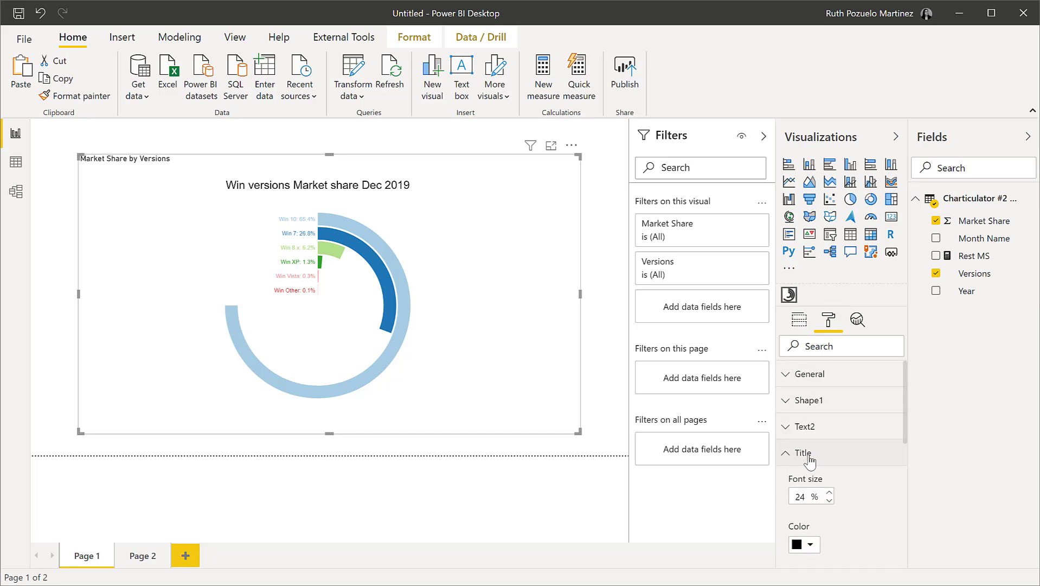
pyautogui.scroll(-5, 831, 429)
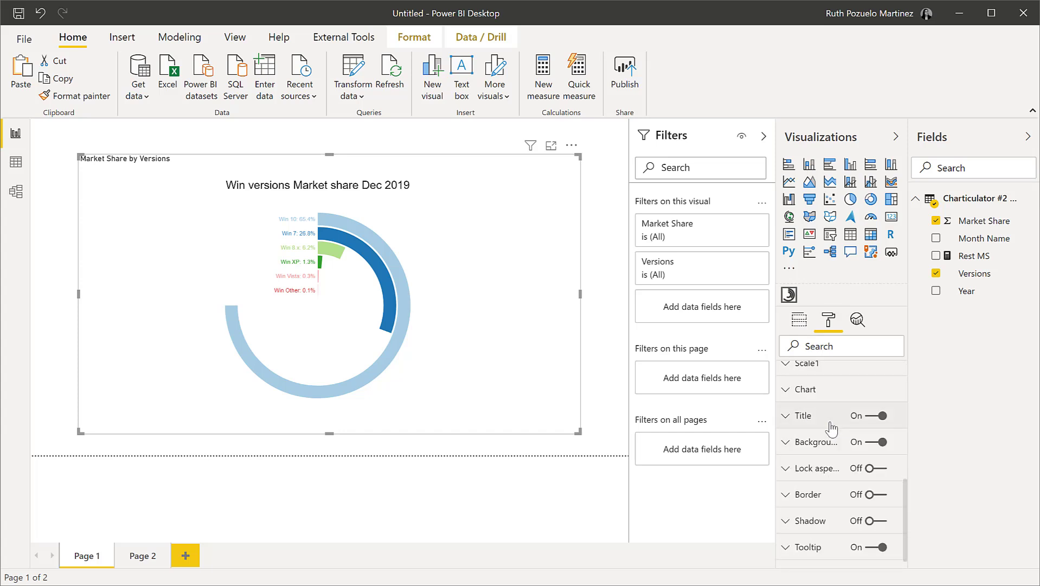
pyautogui.click(874, 416)
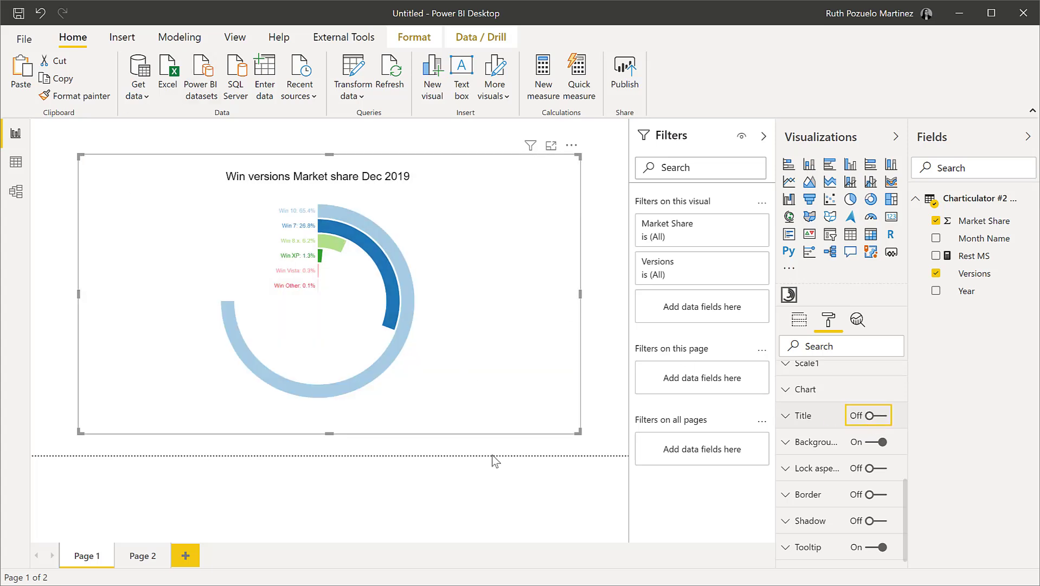
pyautogui.click(518, 446)
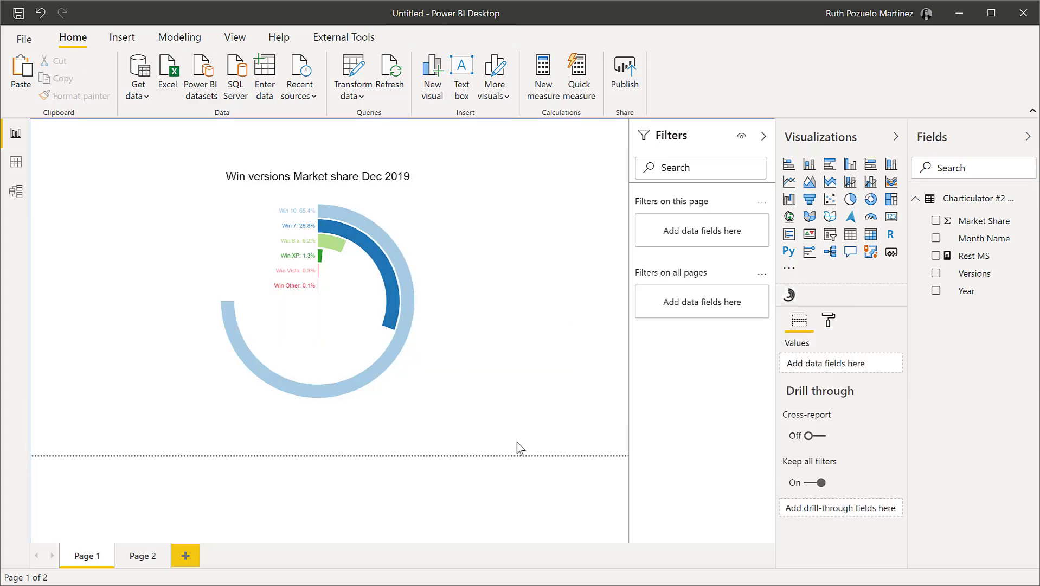